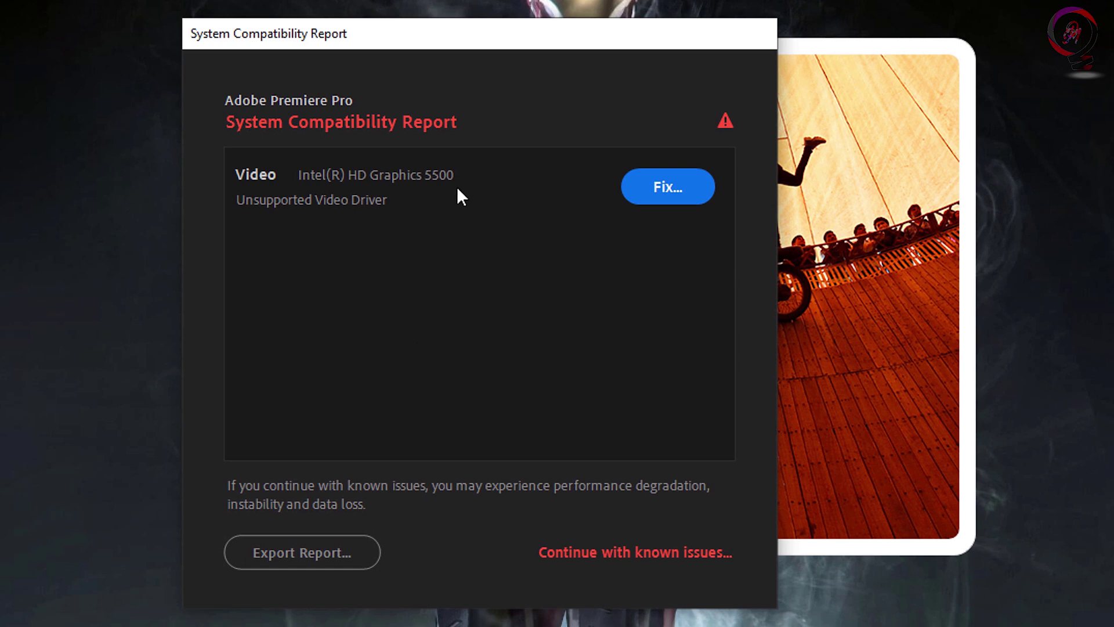
# - Continue with known issues, then open the recent project '01_01 Create a Project'
pyautogui.click(656, 566)
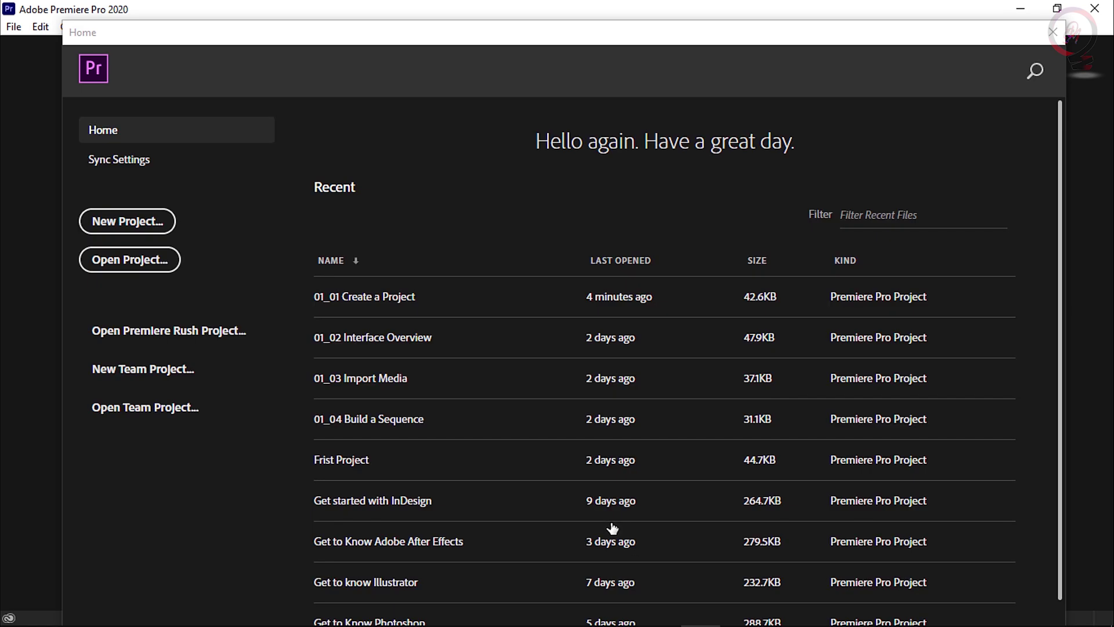
pyautogui.click(537, 299)
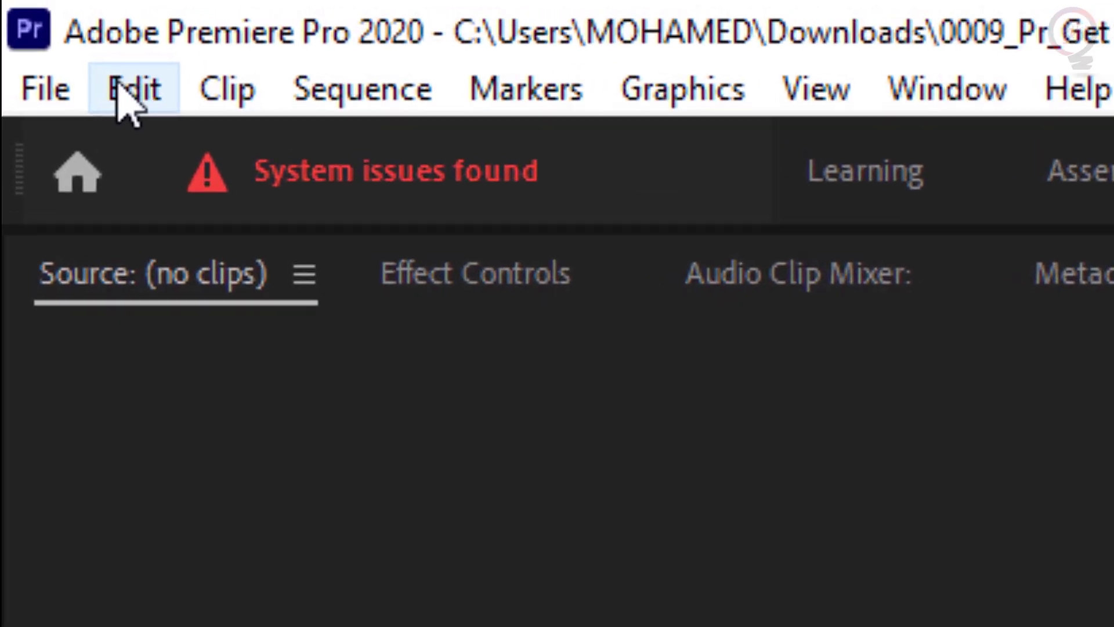
# - Uncheck 'Show system compatibility issues at startup' in Edit > Preferences > General and confirm
pyautogui.click(122, 88)
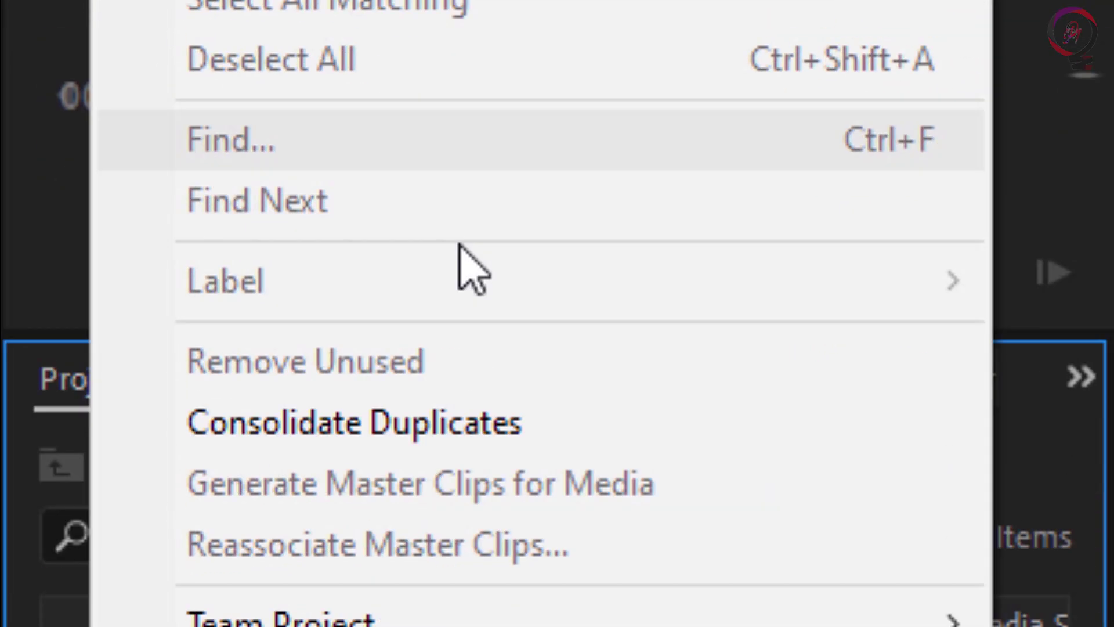
pyautogui.moveTo(333, 626)
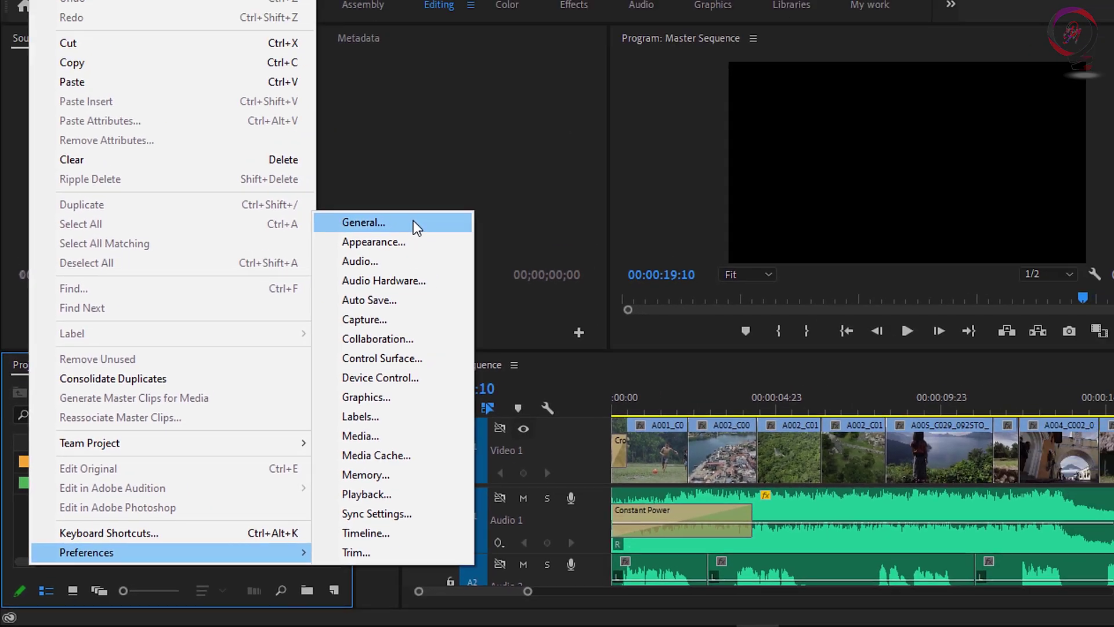
pyautogui.click(525, 39)
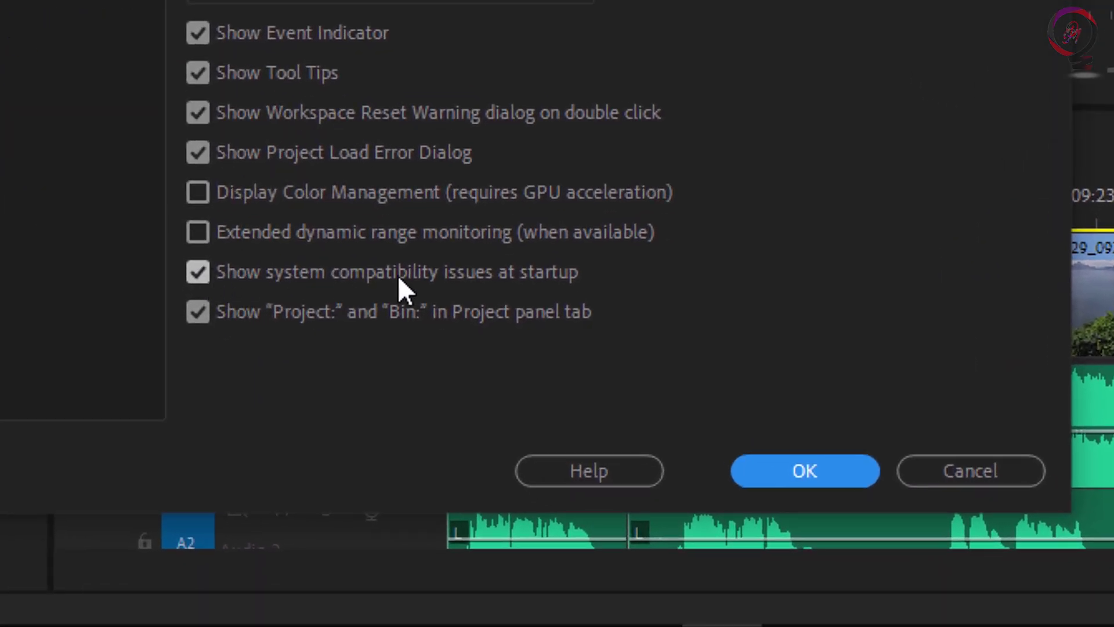
pyautogui.click(199, 272)
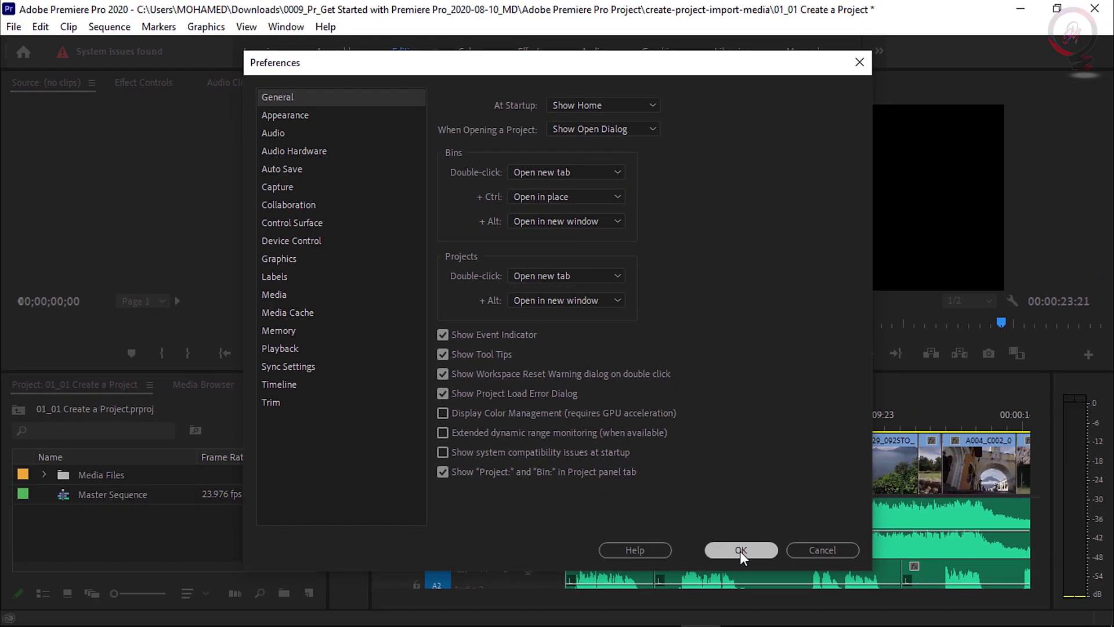
pyautogui.click(740, 550)
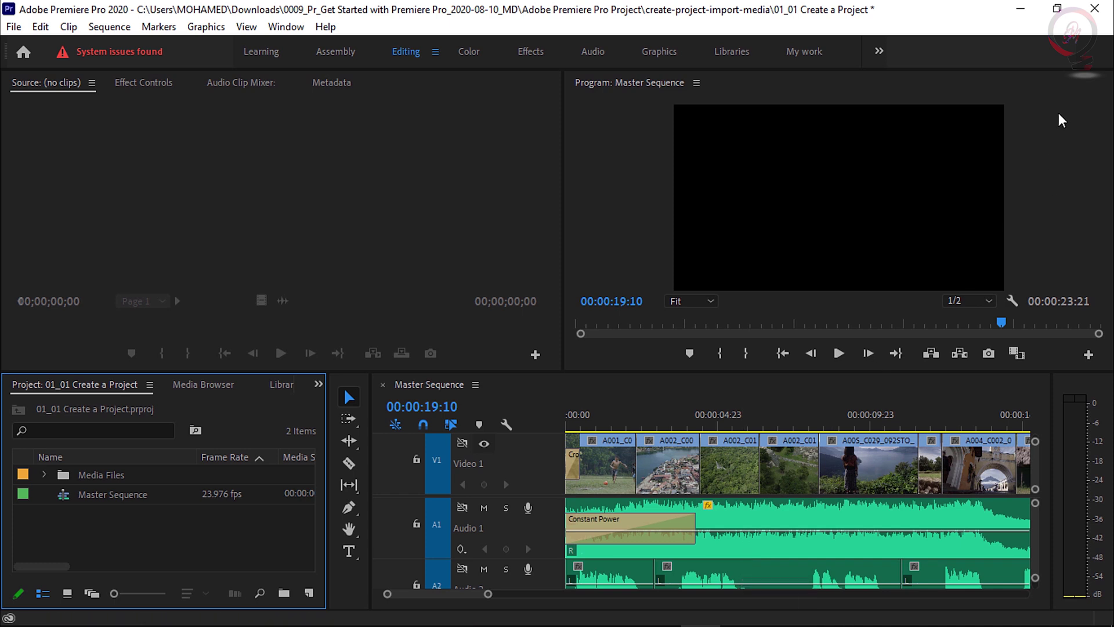
# - Quit Premiere Pro without saving, then reopen '01_01 Create a Project' from Recent
pyautogui.click(1099, 7)
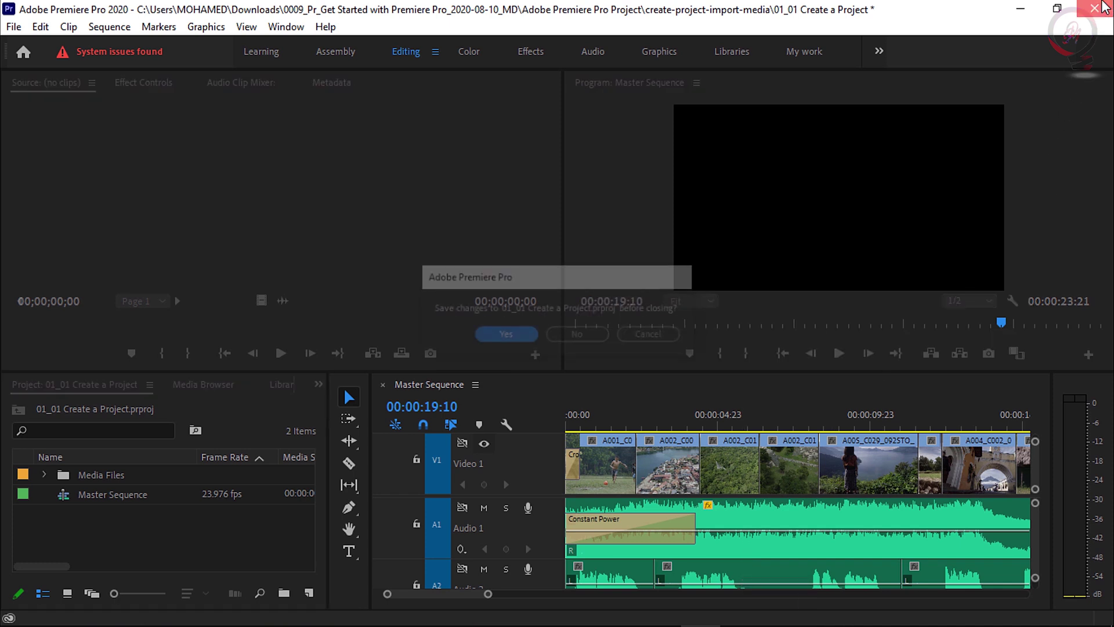
pyautogui.click(574, 335)
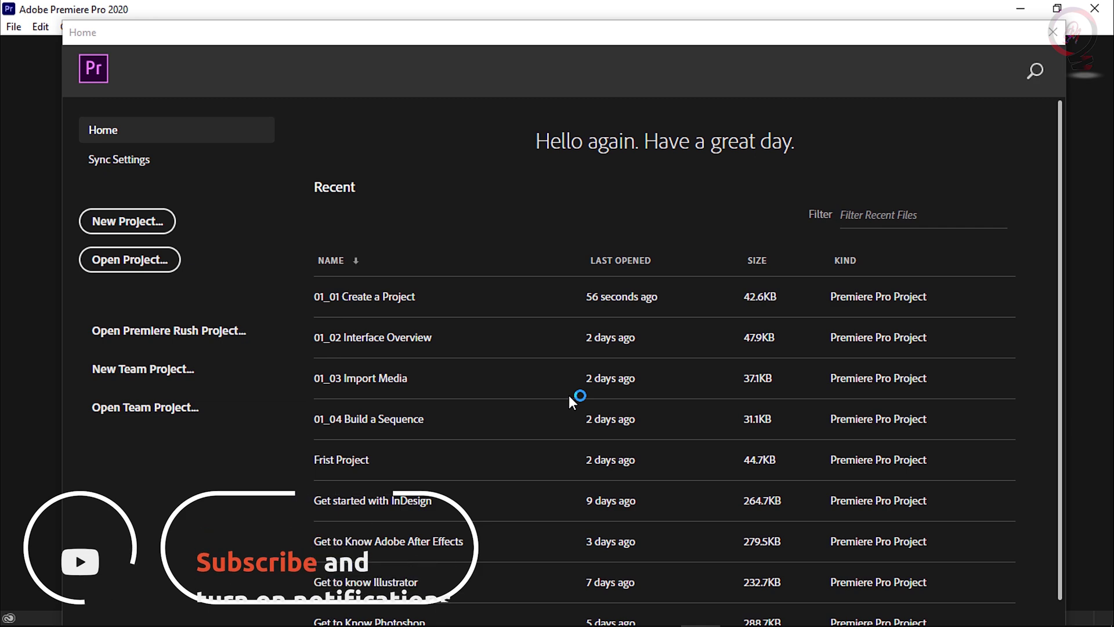
pyautogui.click(515, 297)
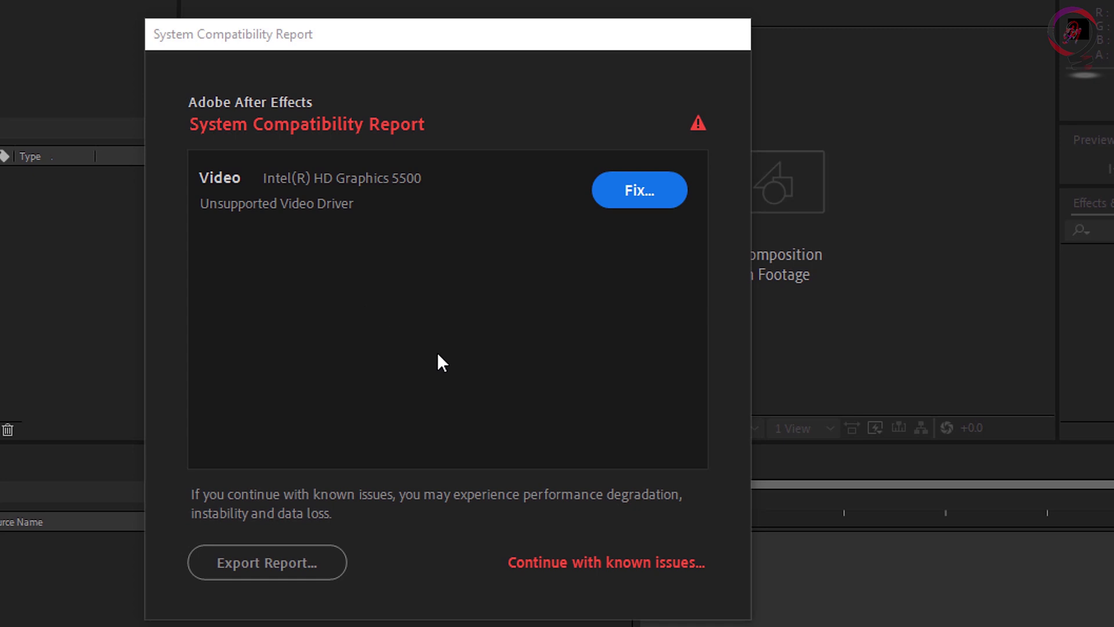
# - Continue past the After Effects compatibility report and open the Organizing Projects project
pyautogui.click(604, 563)
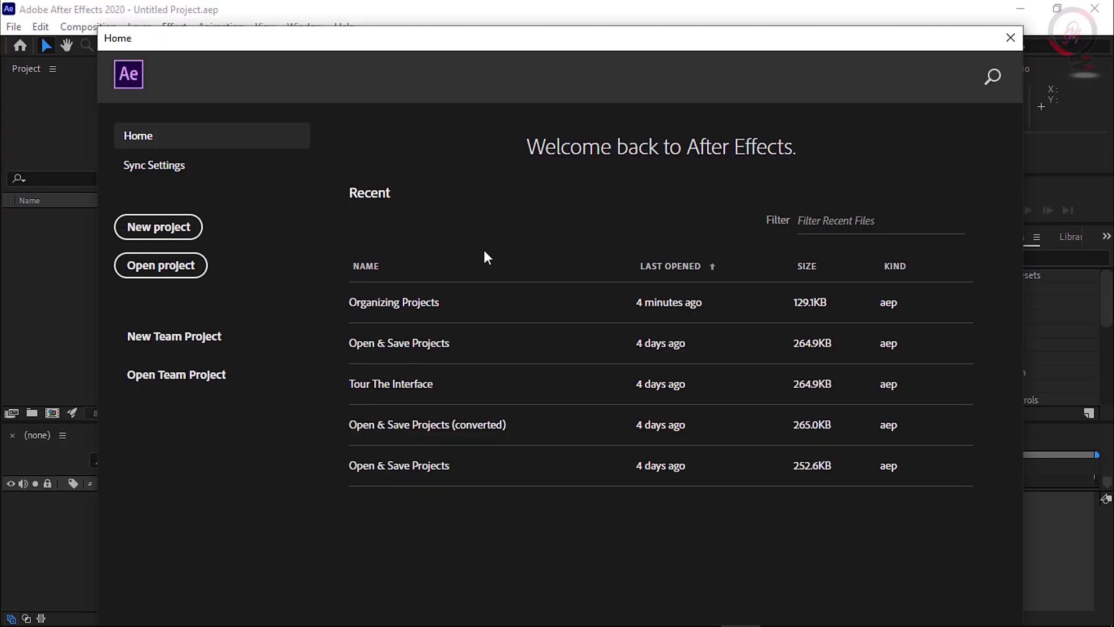
pyautogui.click(468, 306)
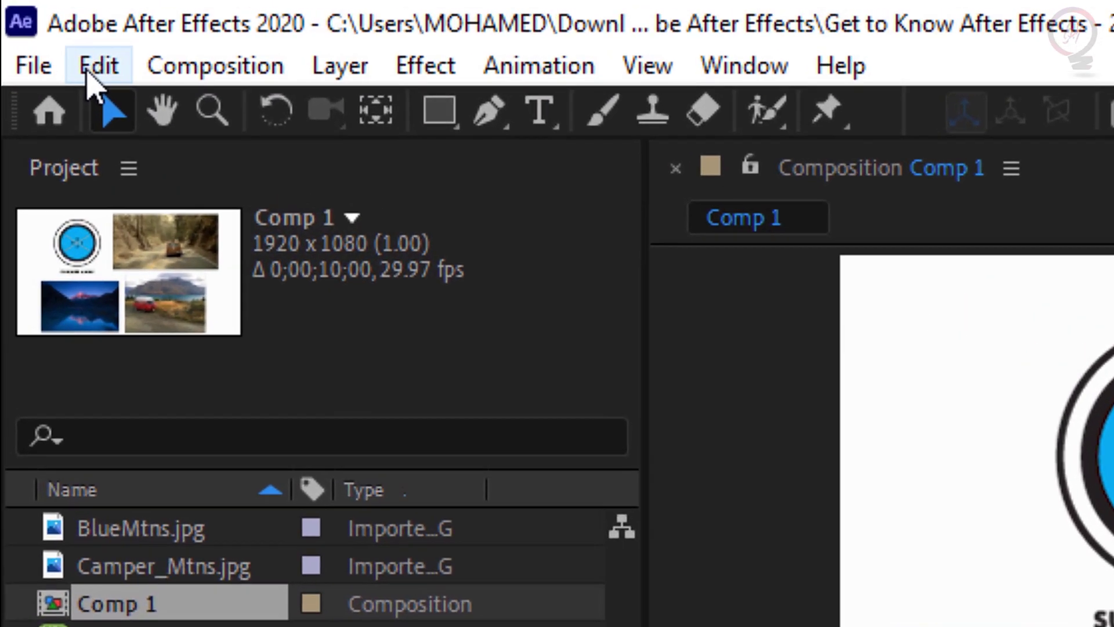
pyautogui.click(40, 27)
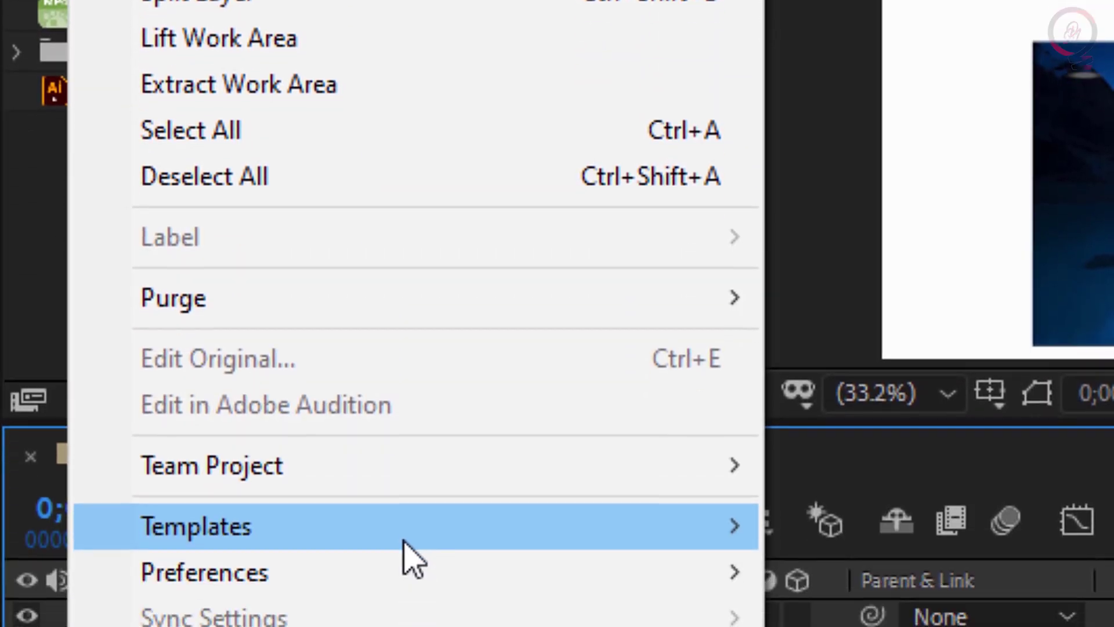
pyautogui.moveTo(410, 464)
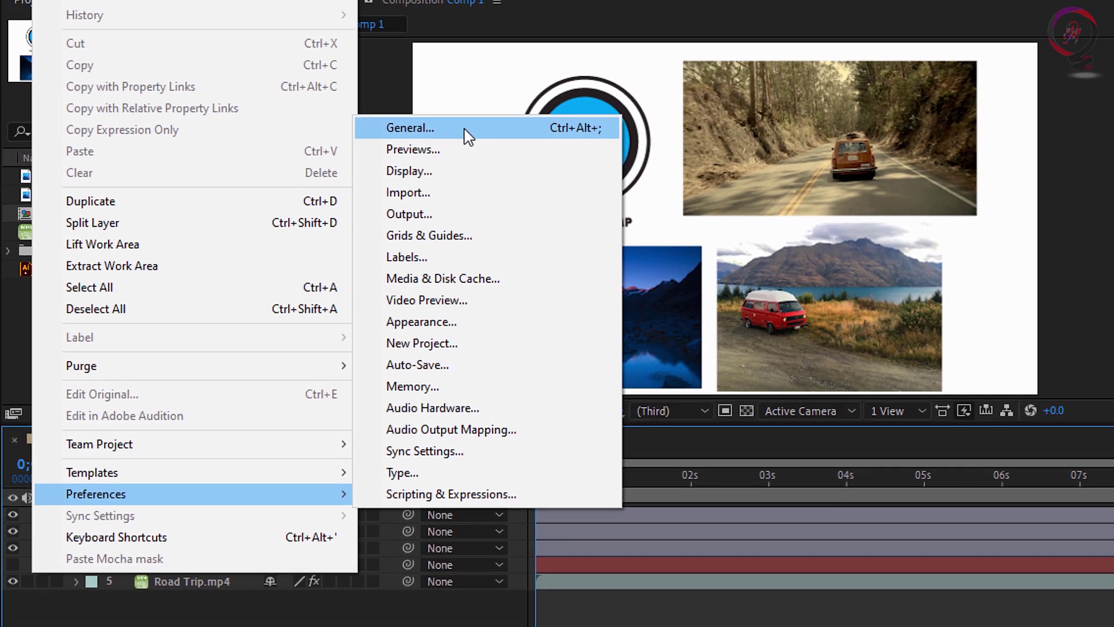
# - Turn off 'Show system compatibility issues at startup' in General preferences, then quit After Effects
pyautogui.press('Escape')
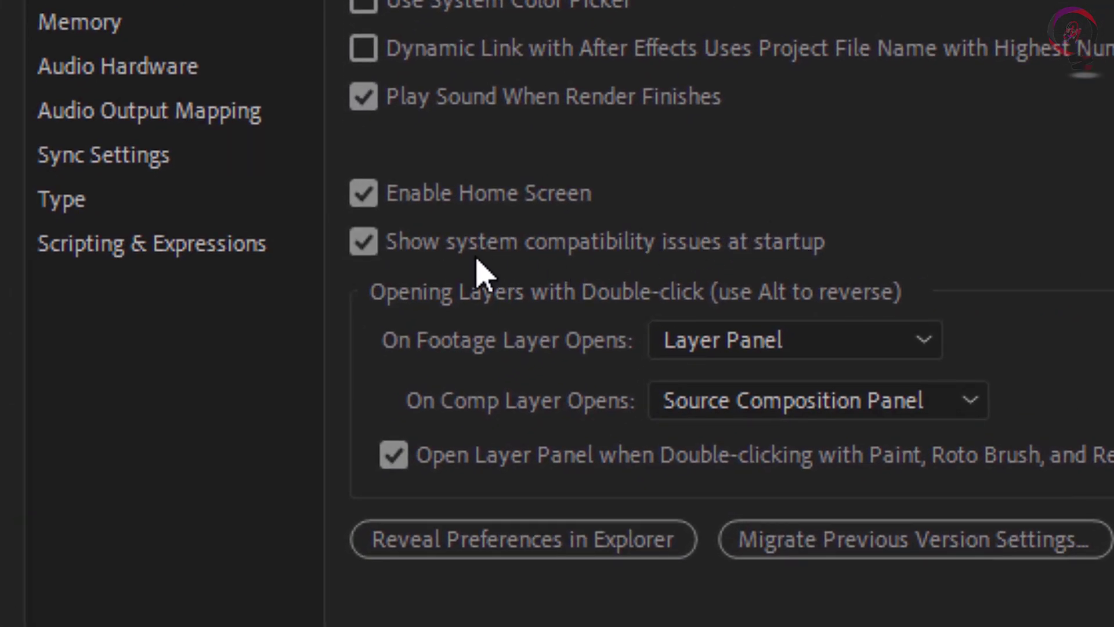
pyautogui.click(363, 242)
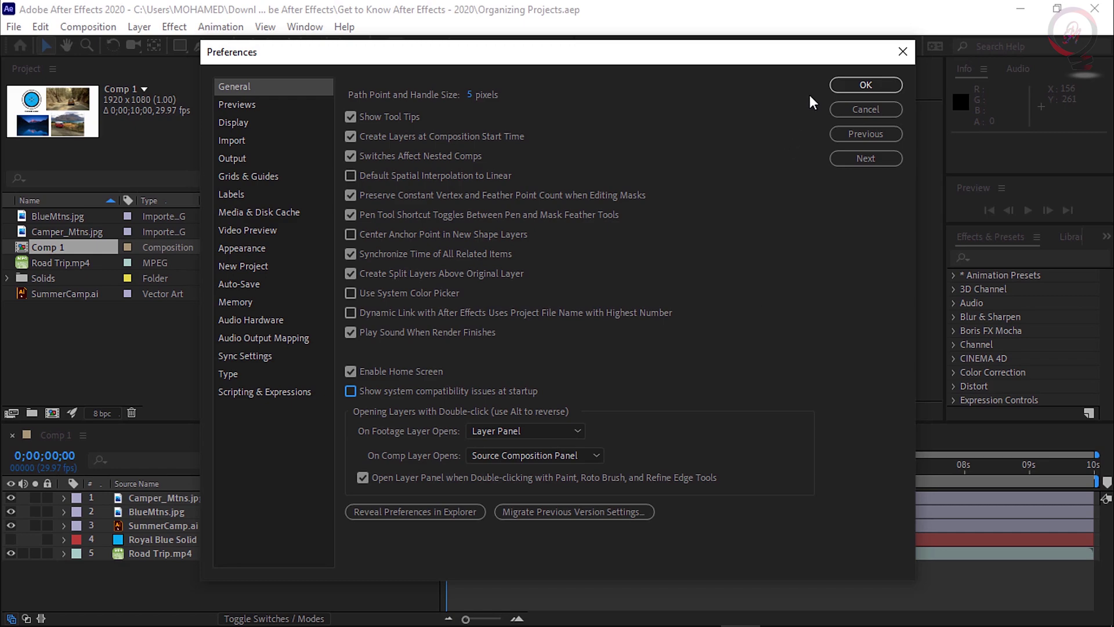
pyautogui.click(863, 82)
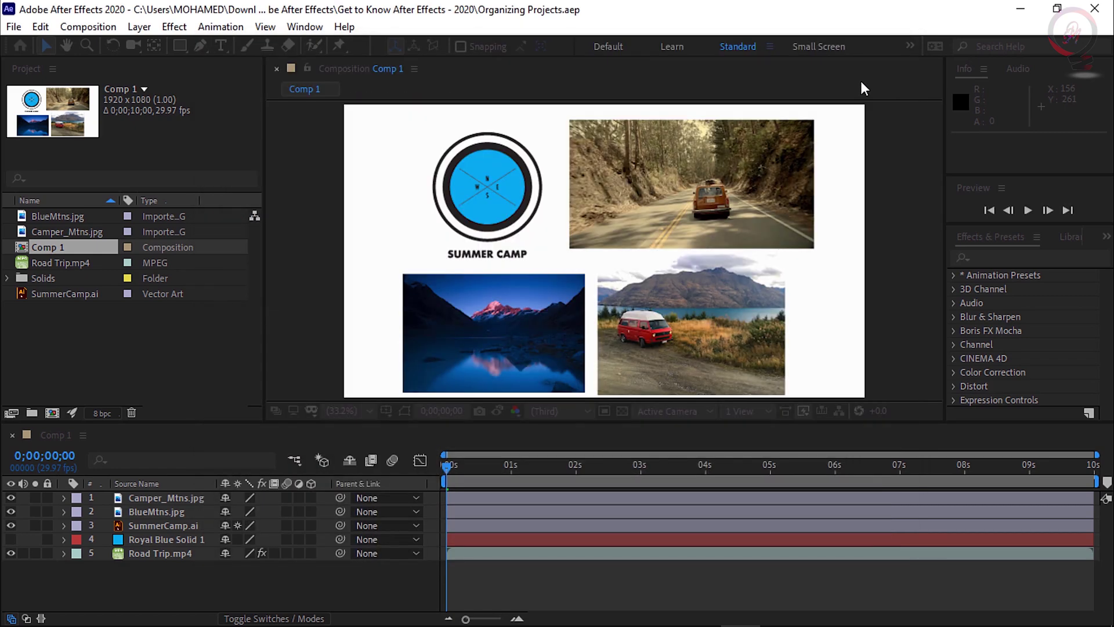
pyautogui.click(1096, 10)
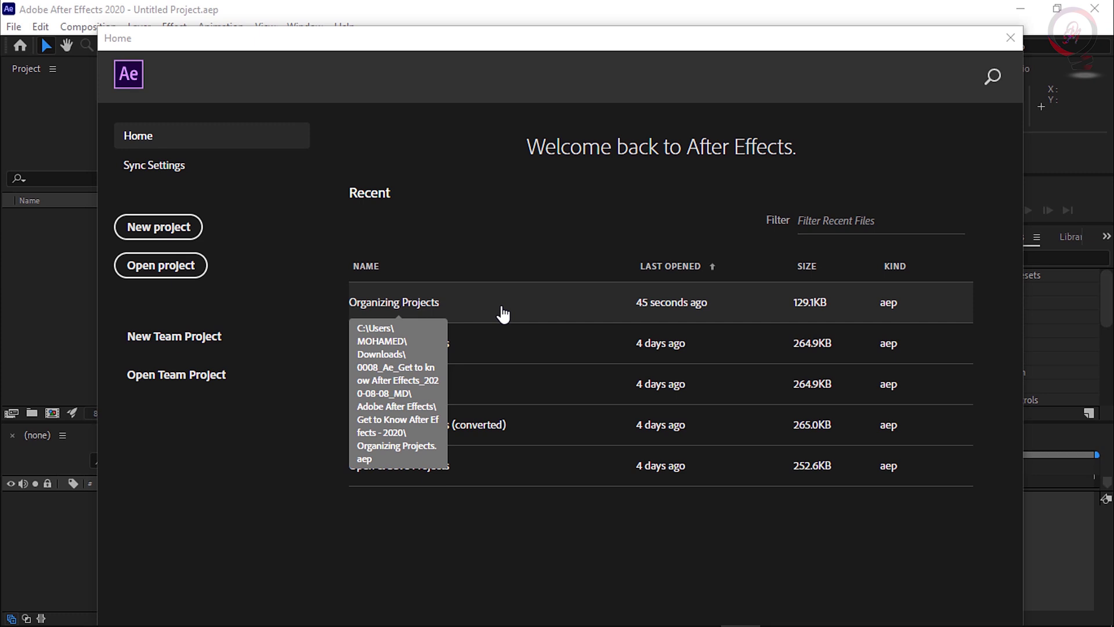
# - Open the Organizing Projects project from the Recent list
pyautogui.click(503, 314)
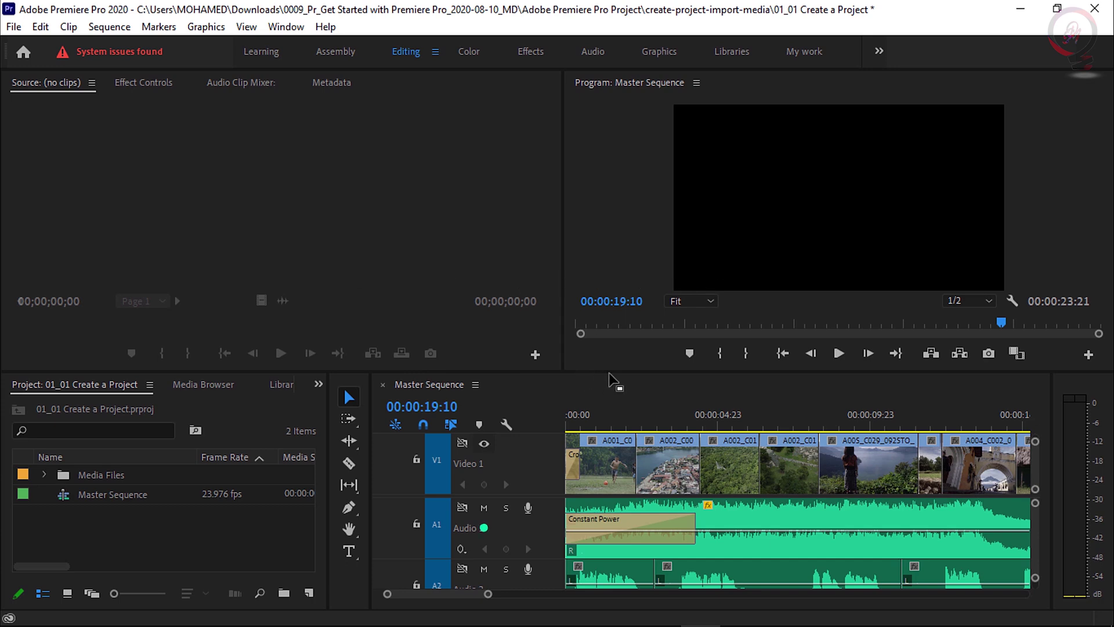
# - Filter the Console's Debug Database View for 'report', then close the Console
pyautogui.hotkey('ctrl', 'F12')
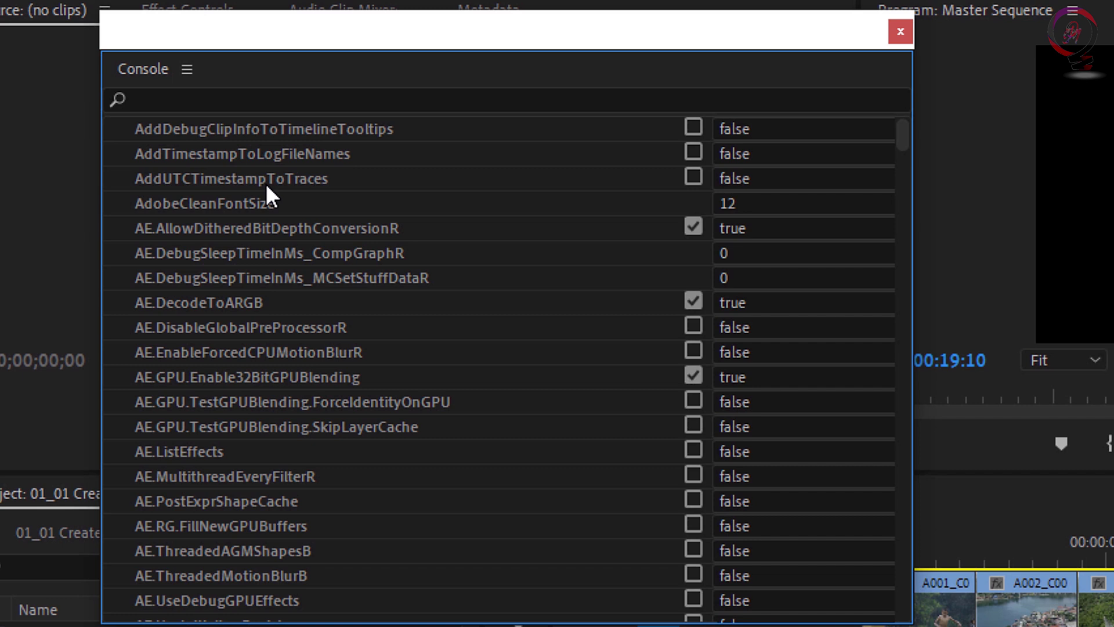
pyautogui.click(186, 70)
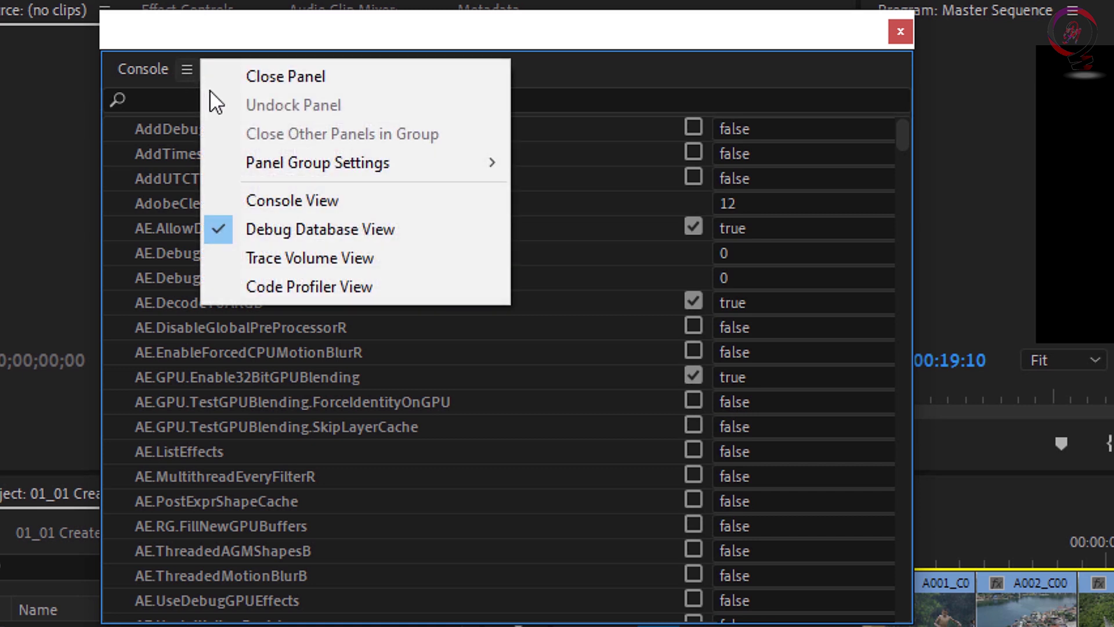
pyautogui.click(422, 229)
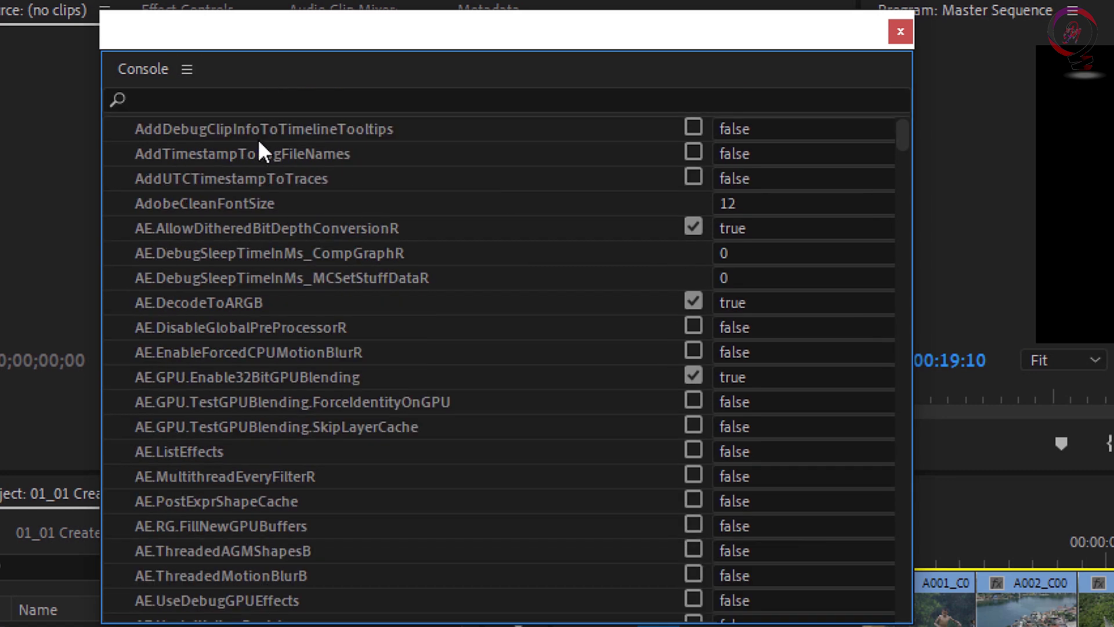
pyautogui.click(202, 98)
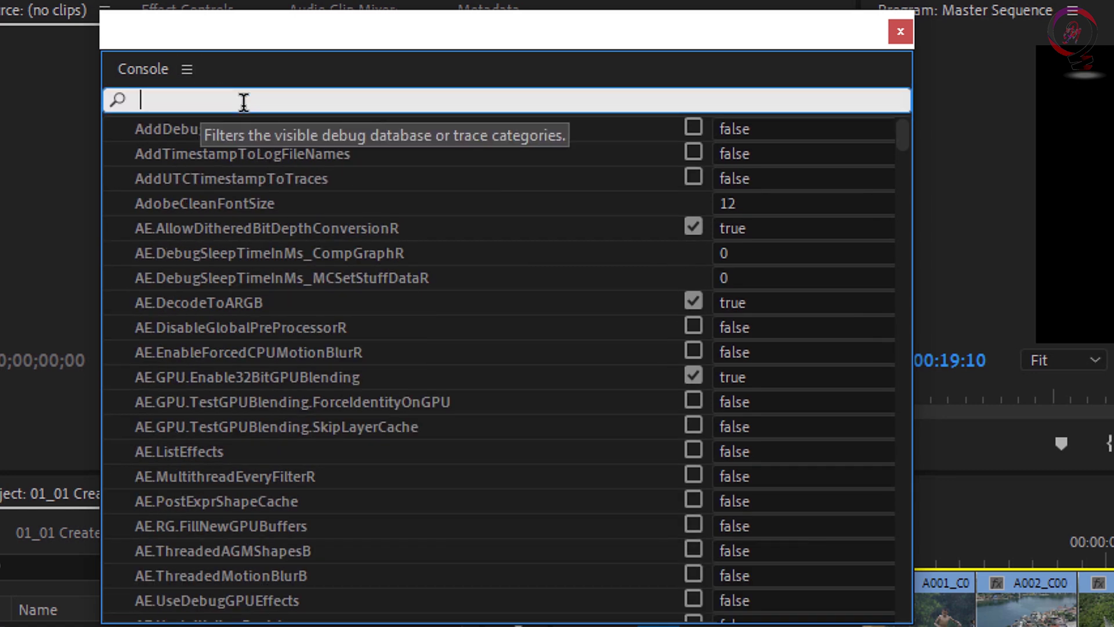
pyautogui.write('repo')
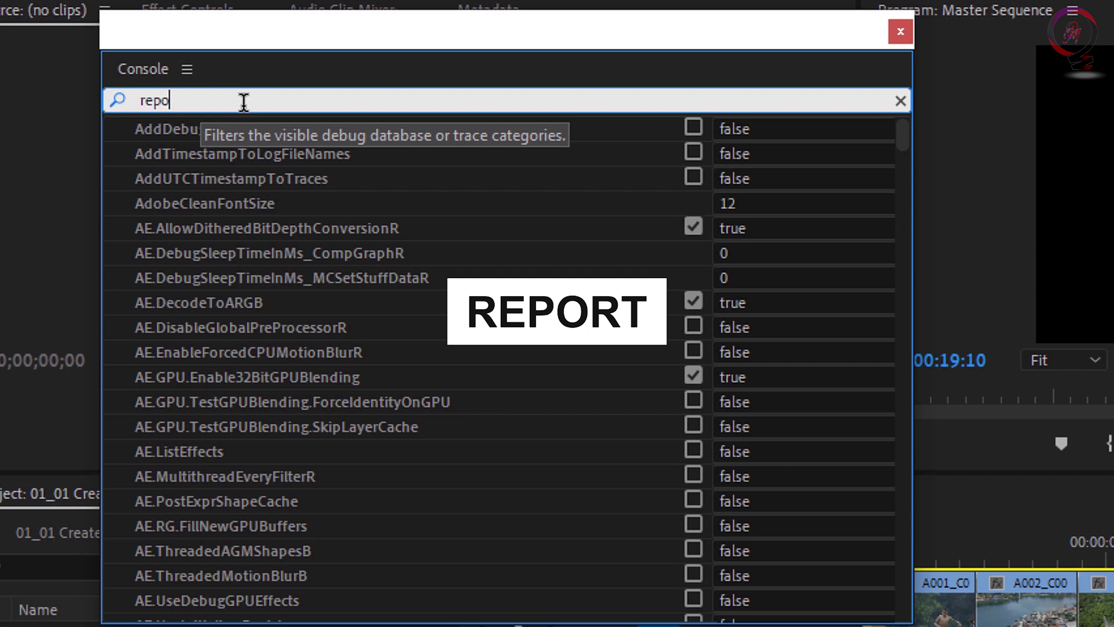
pyautogui.write('rt')
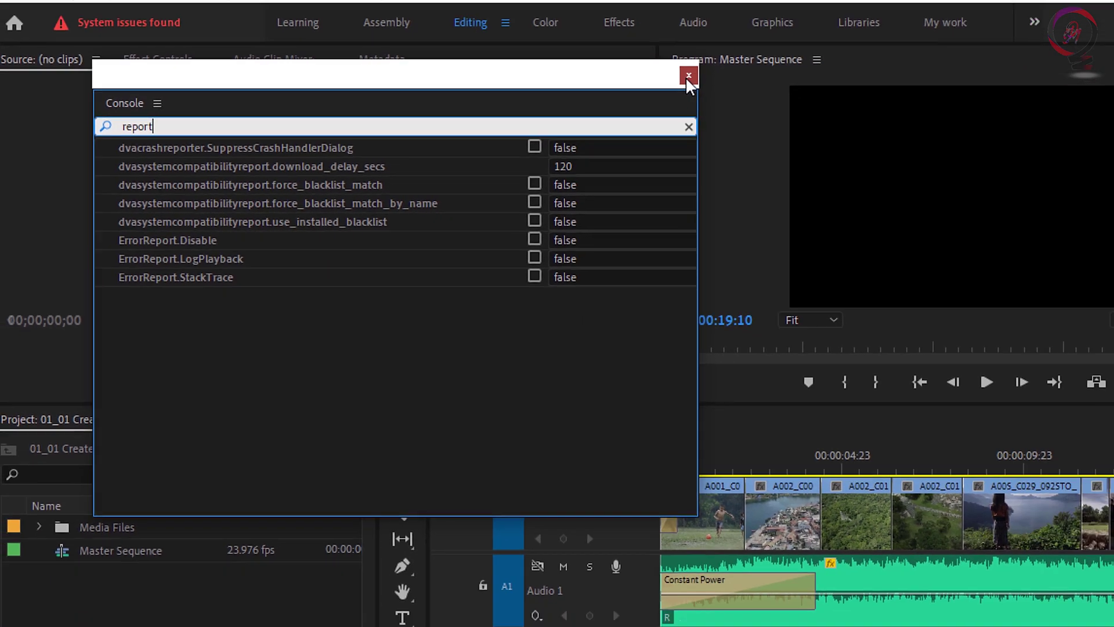
pyautogui.click(899, 32)
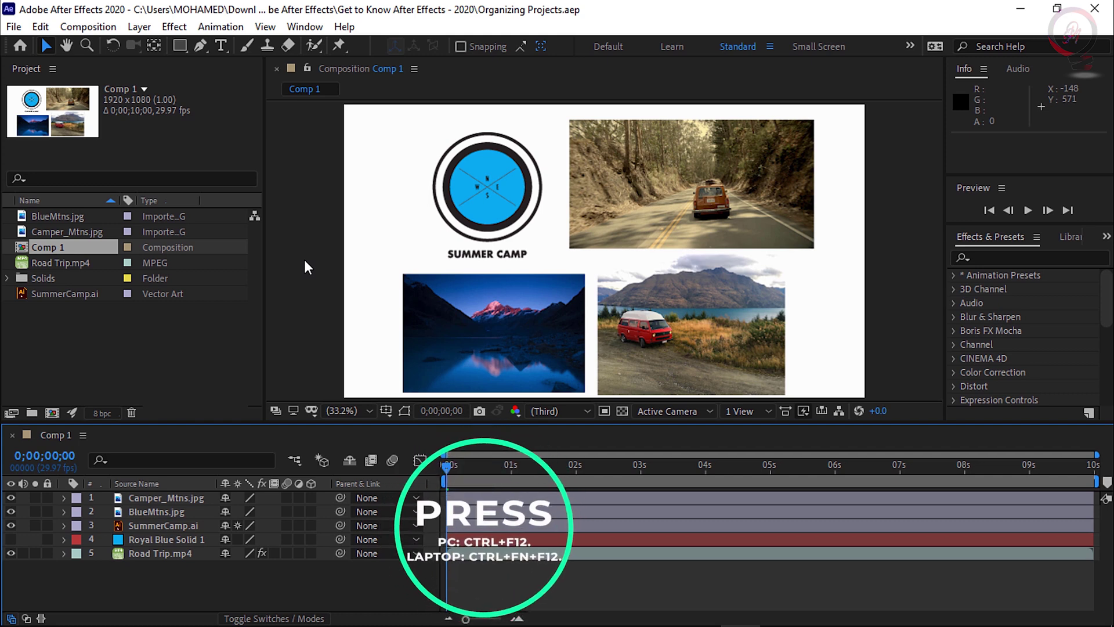
pyautogui.hotkey('ctrl', 'F12')
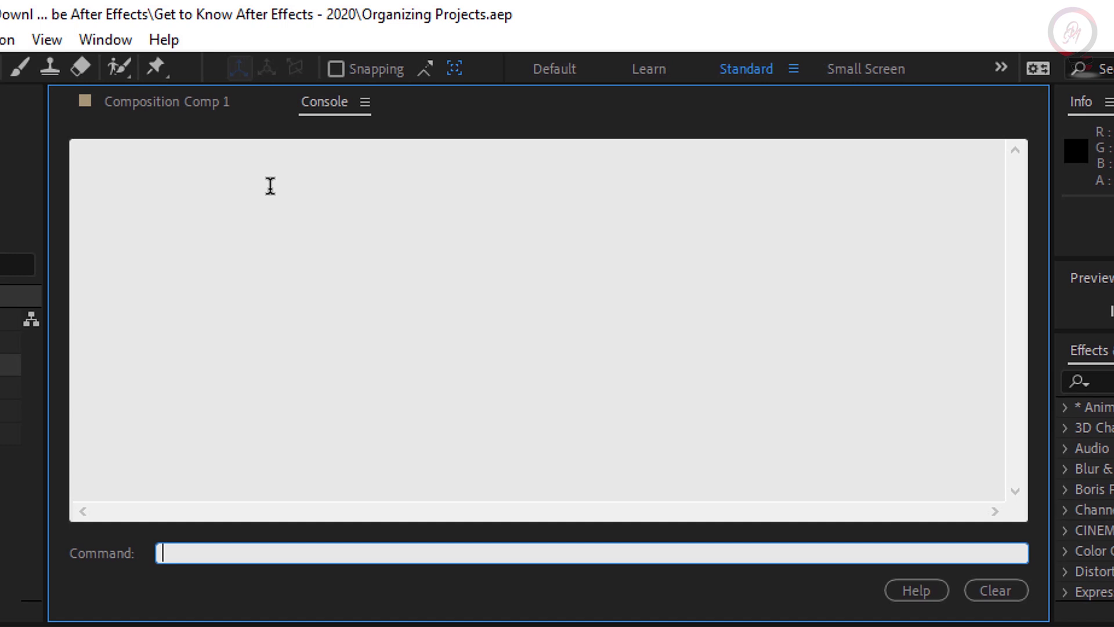
pyautogui.click(364, 104)
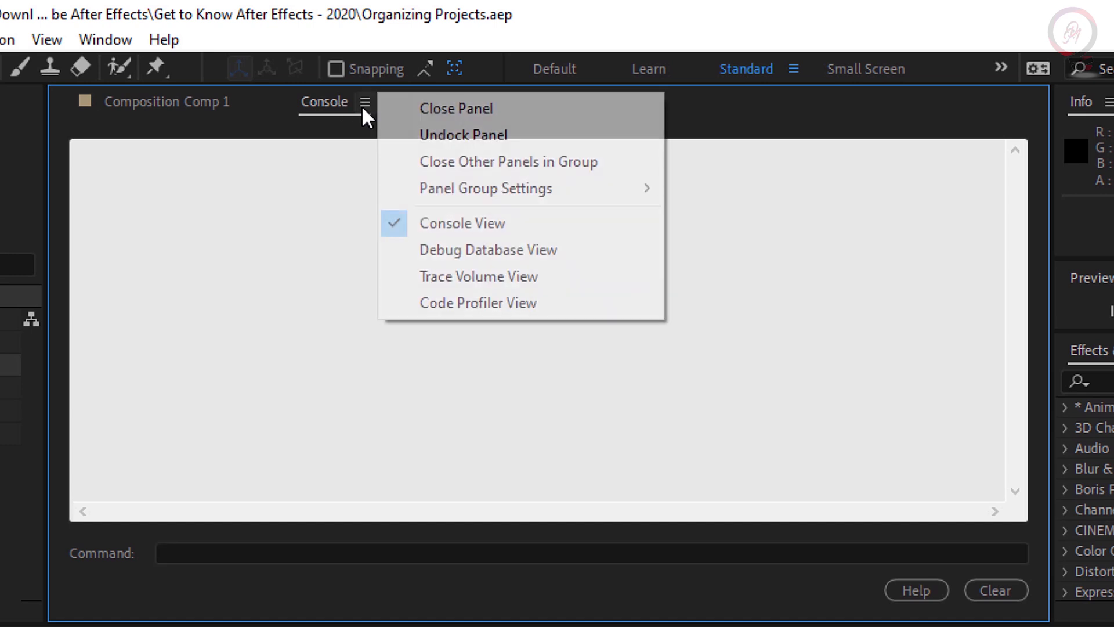
pyautogui.click(484, 253)
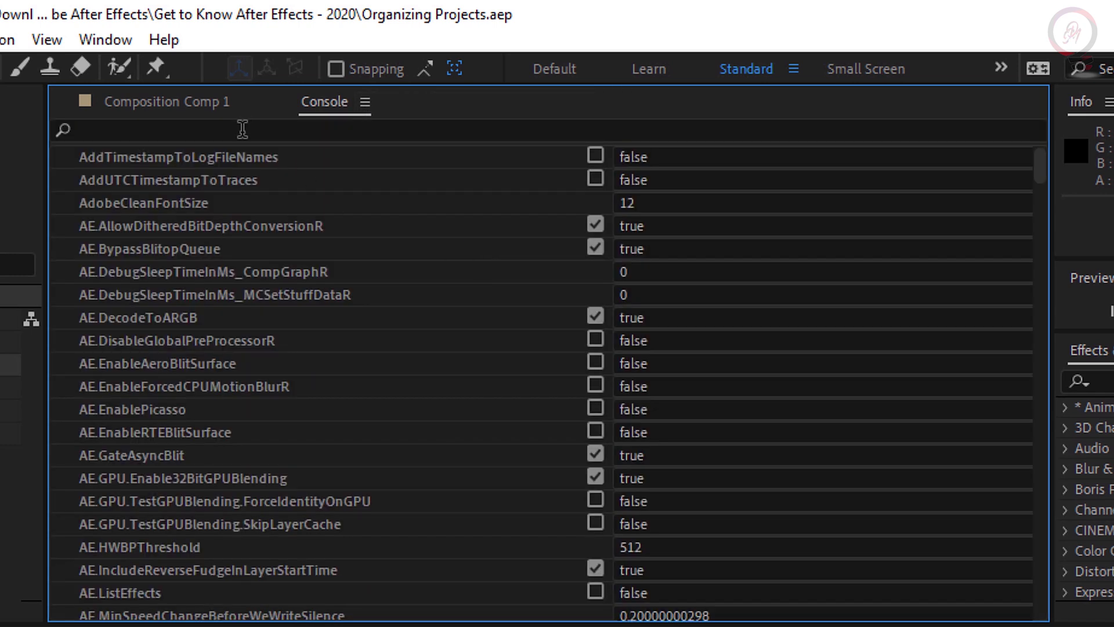
pyautogui.click(181, 132)
pyautogui.write('rep')
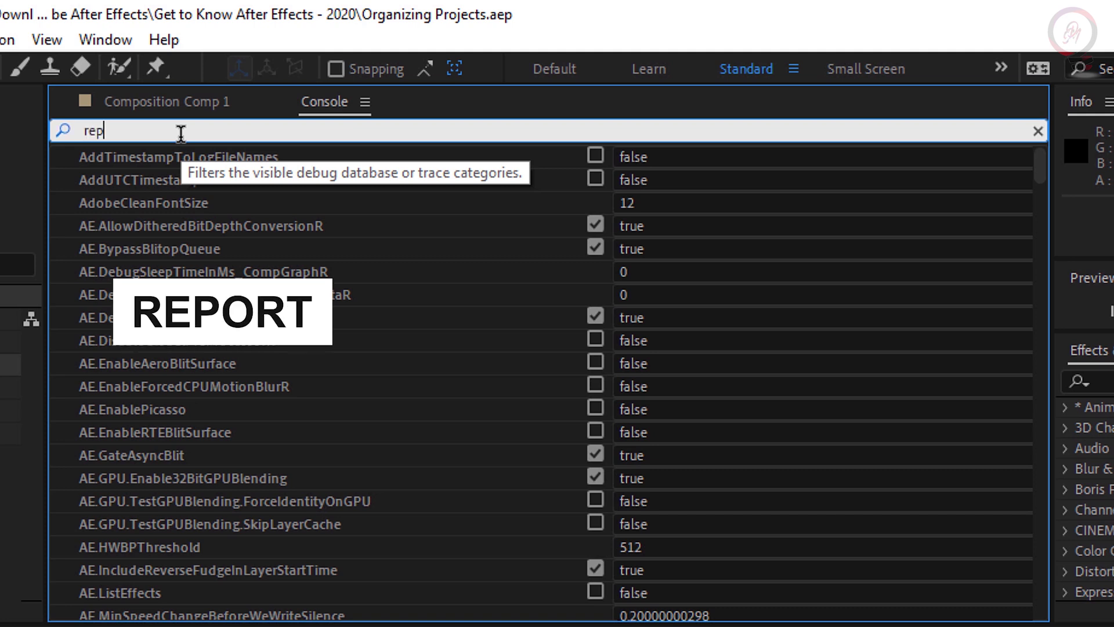
pyautogui.write('ory')
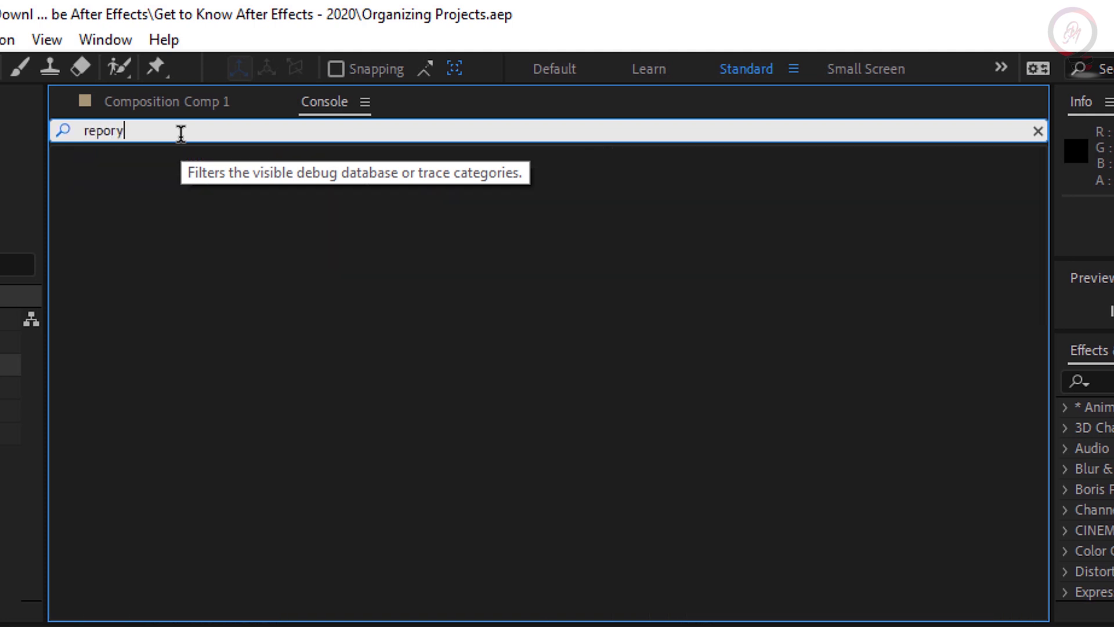
pyautogui.press('BackSpace')
pyautogui.write('t')
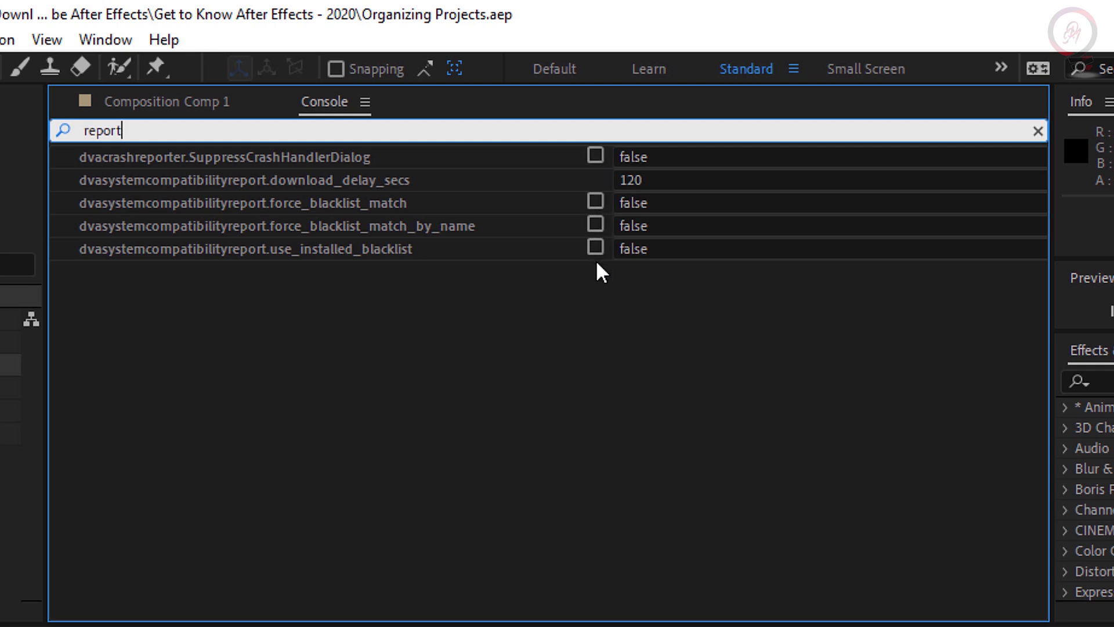
pyautogui.click(365, 105)
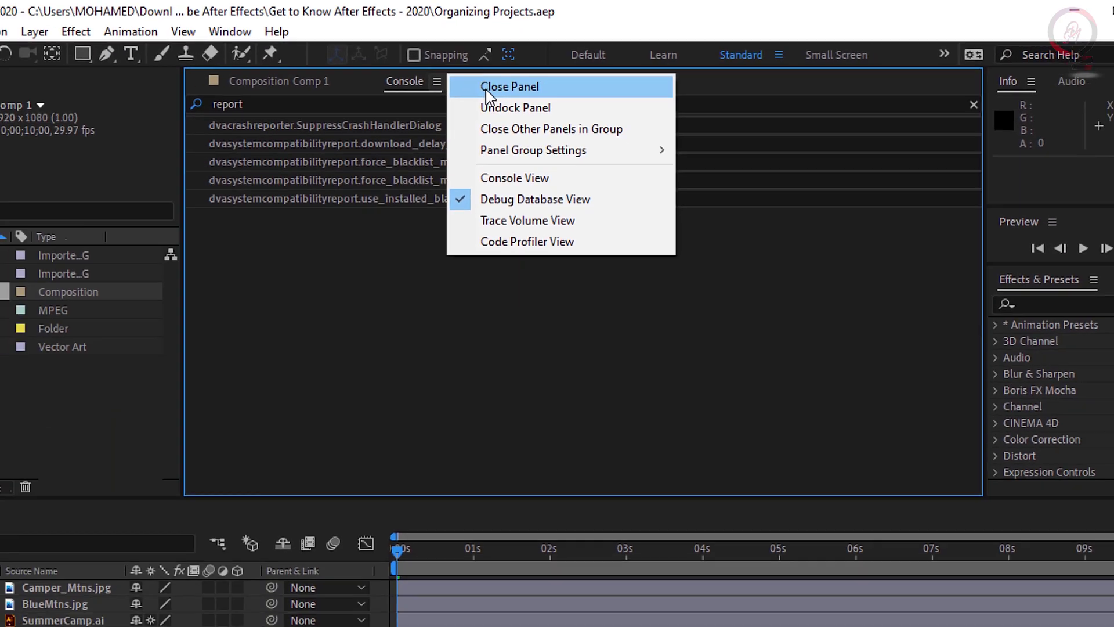
pyautogui.click(429, 111)
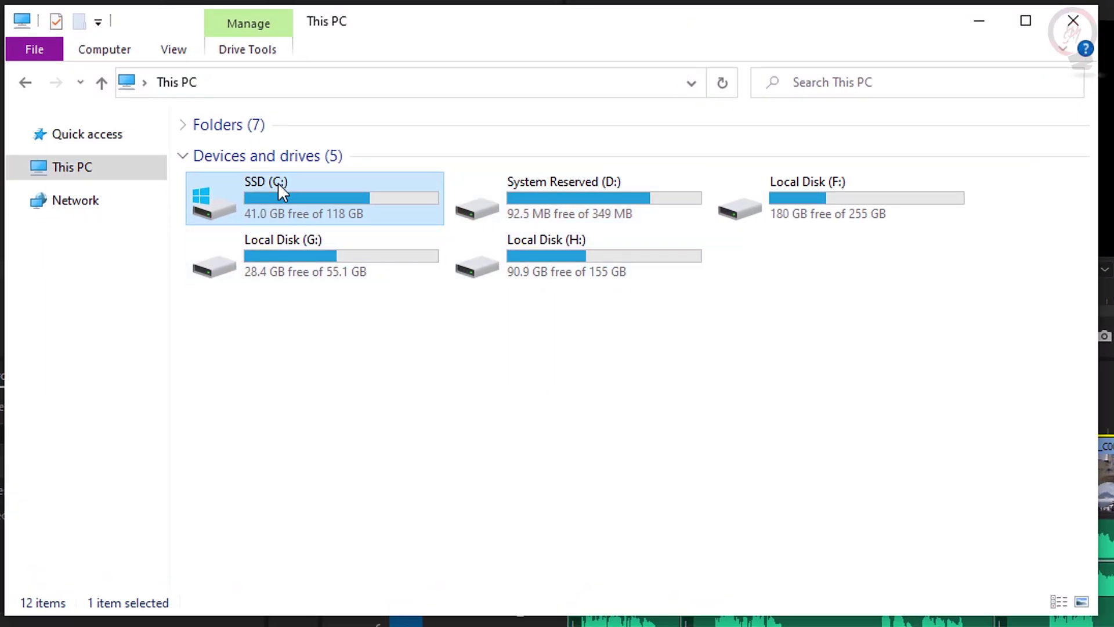
# - Go to C:\Users\ and the profile folder, and turn on Hidden items
pyautogui.doubleClick(284, 197)
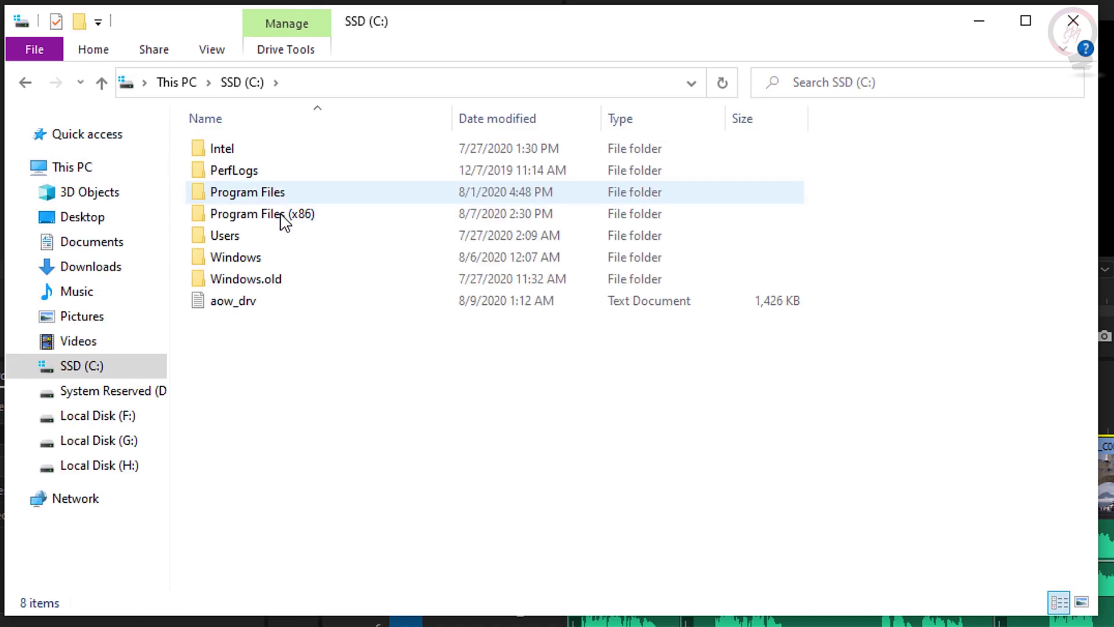
pyautogui.doubleClick(250, 242)
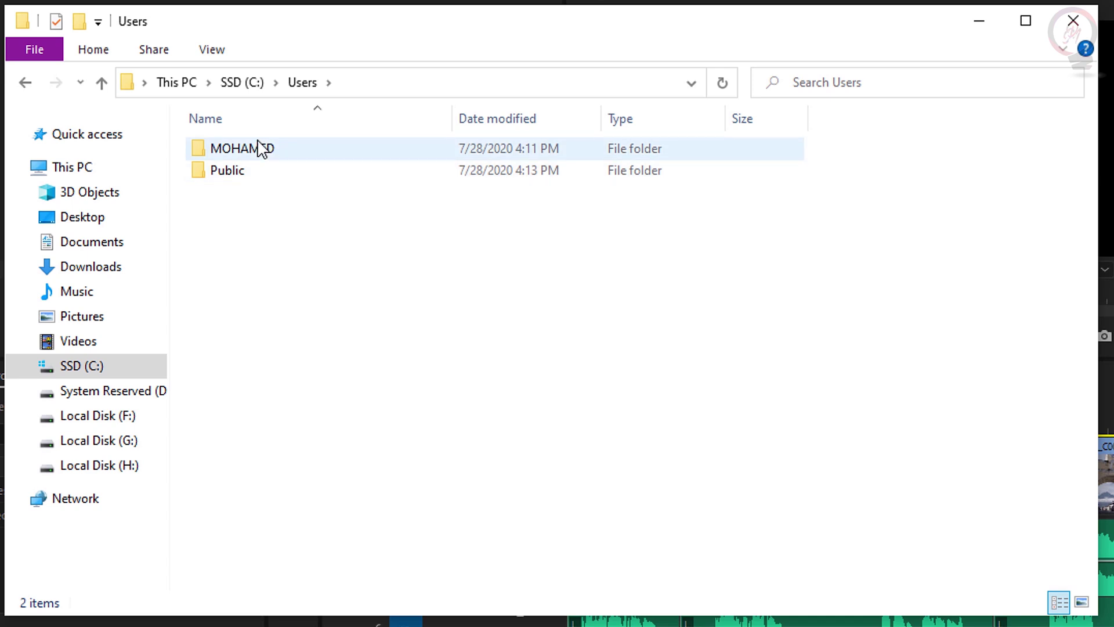
pyautogui.doubleClick(299, 151)
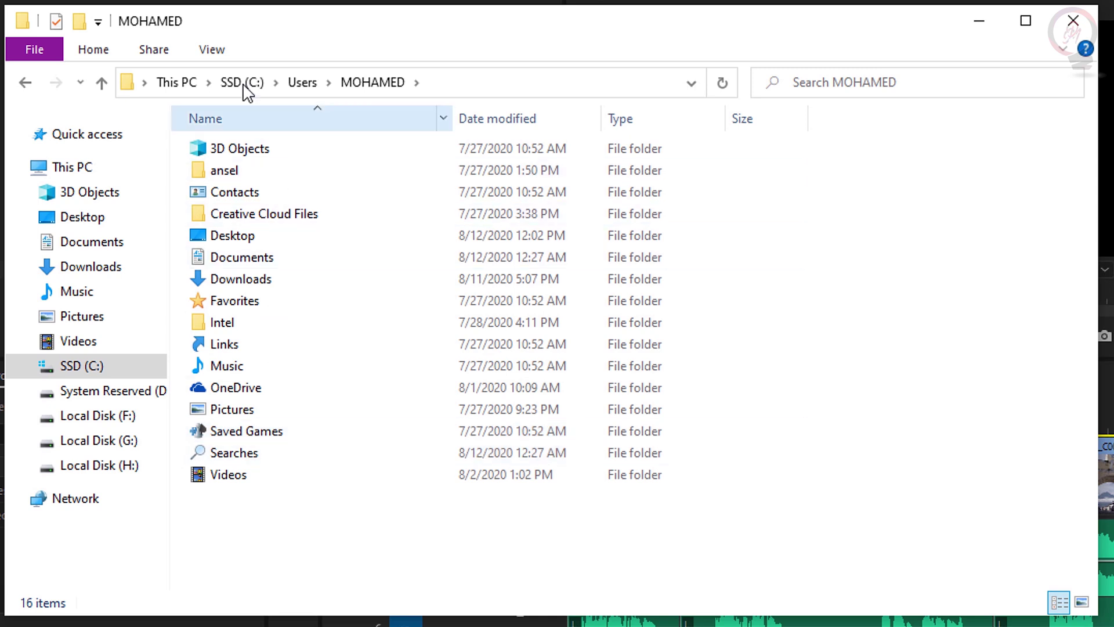
pyautogui.click(211, 50)
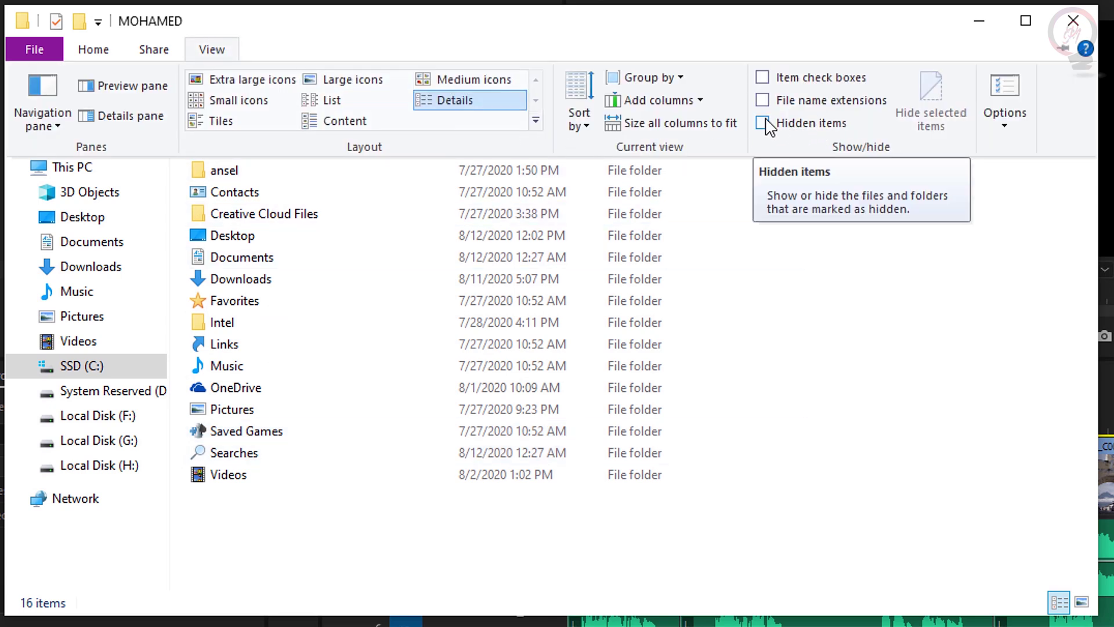
pyautogui.click(765, 123)
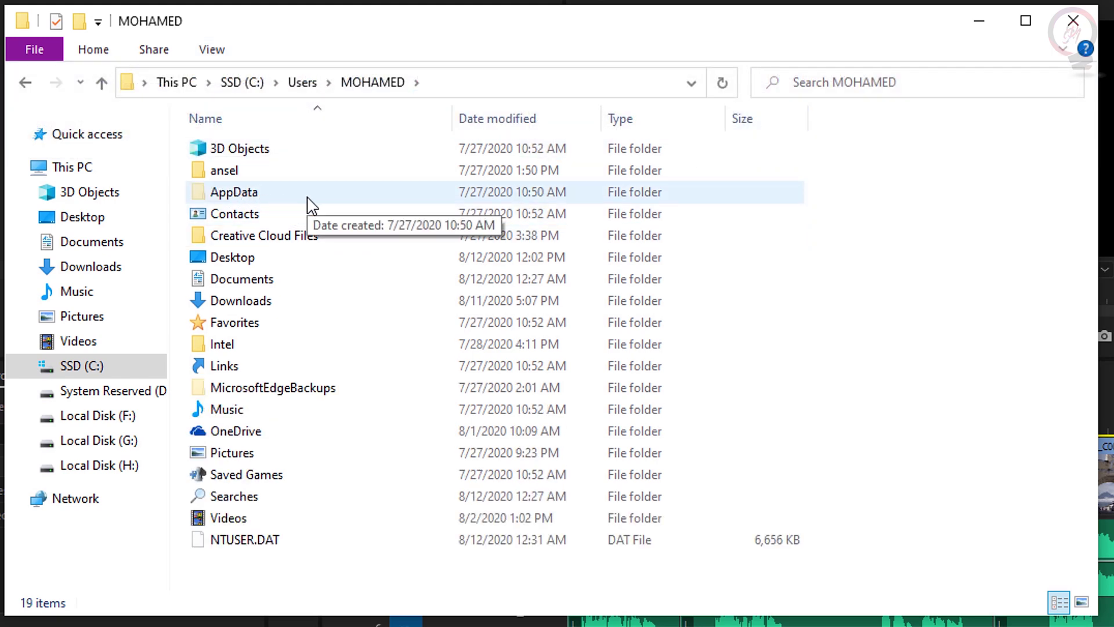
# - Open AppData\Roaming\Adobe\Premiere Pro\14.0
pyautogui.doubleClick(312, 205)
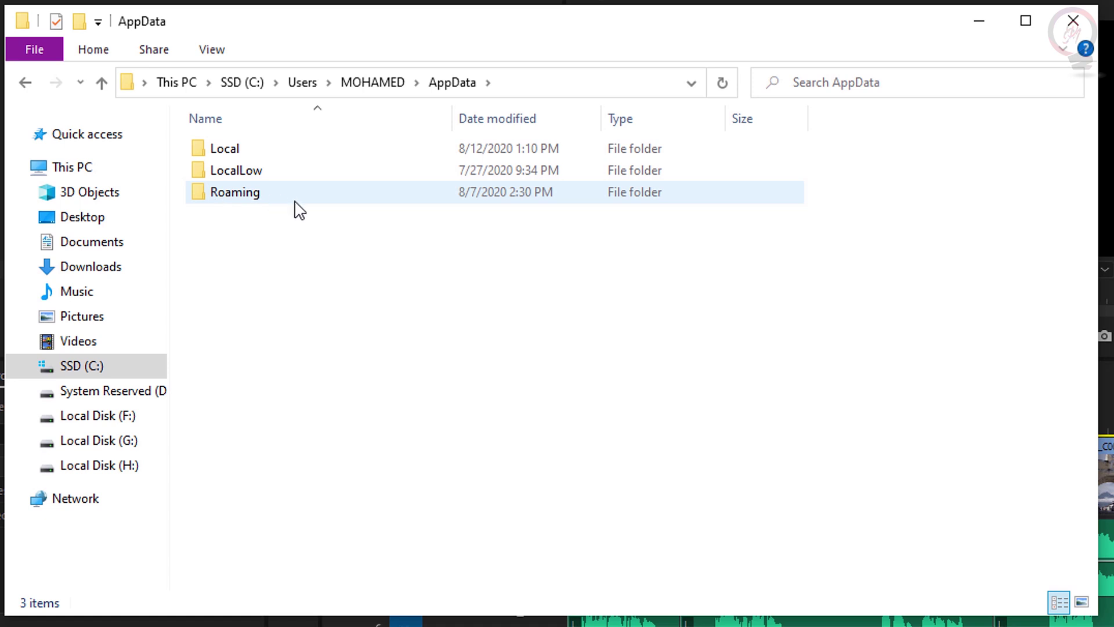
pyautogui.doubleClick(340, 207)
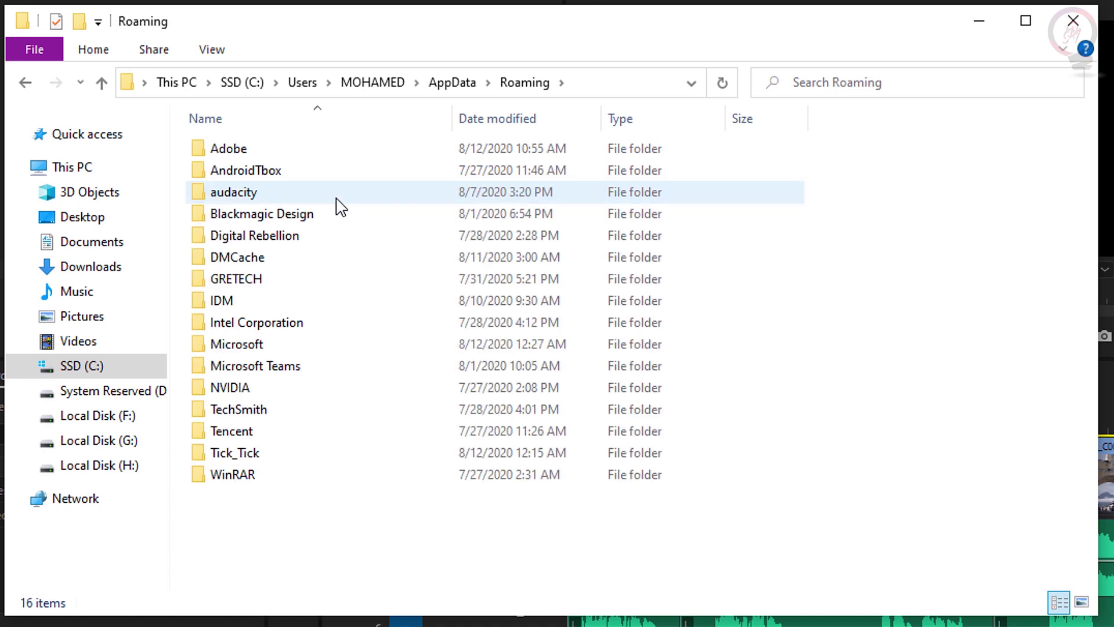
pyautogui.doubleClick(318, 159)
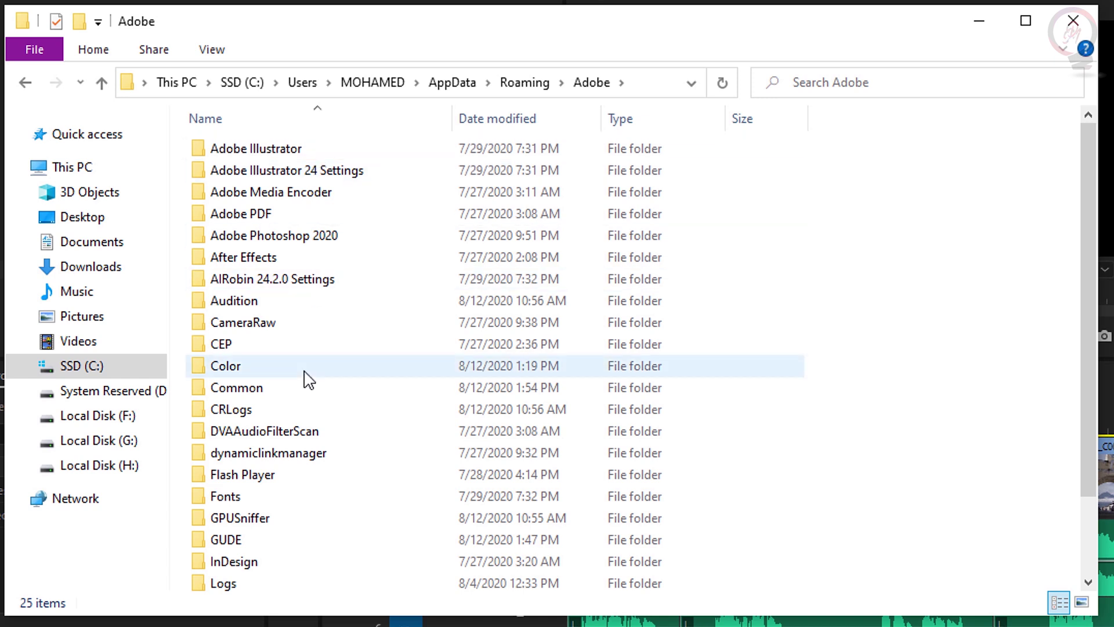
pyautogui.scroll(-2, 308, 380)
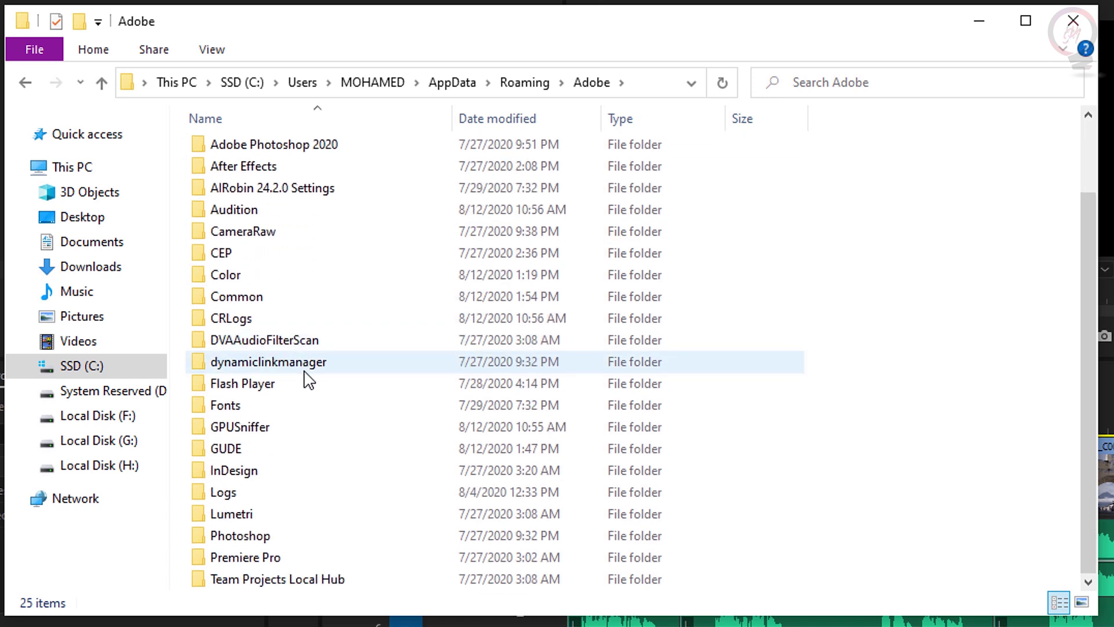
pyautogui.doubleClick(272, 558)
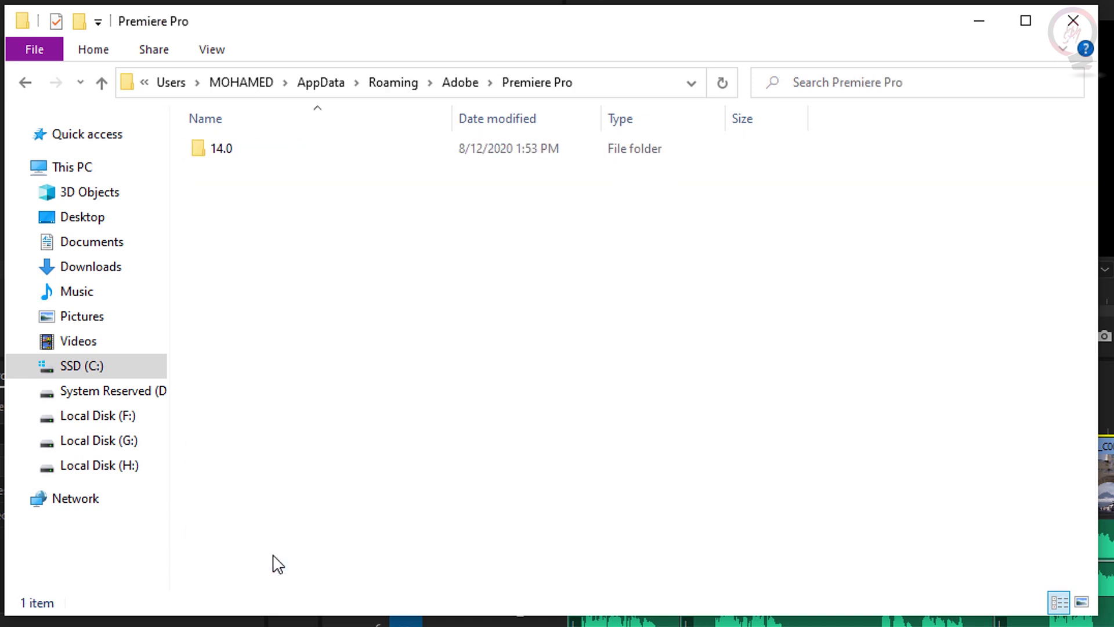
pyautogui.doubleClick(290, 154)
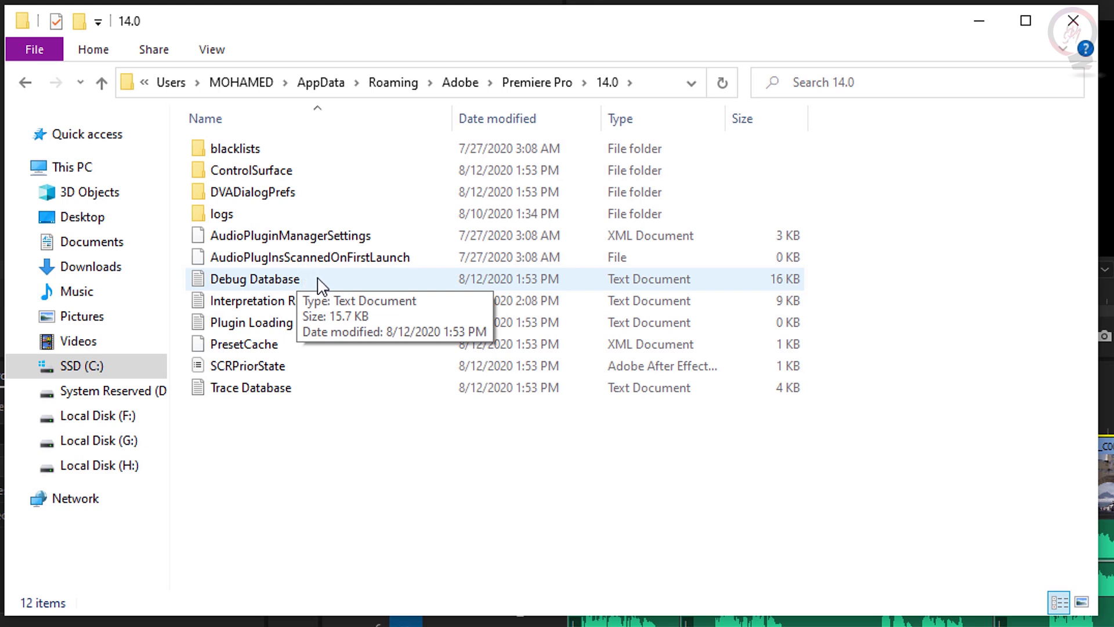
# - Select the Debug Database file and bring up its context menu, then dismiss it
pyautogui.click(287, 281)
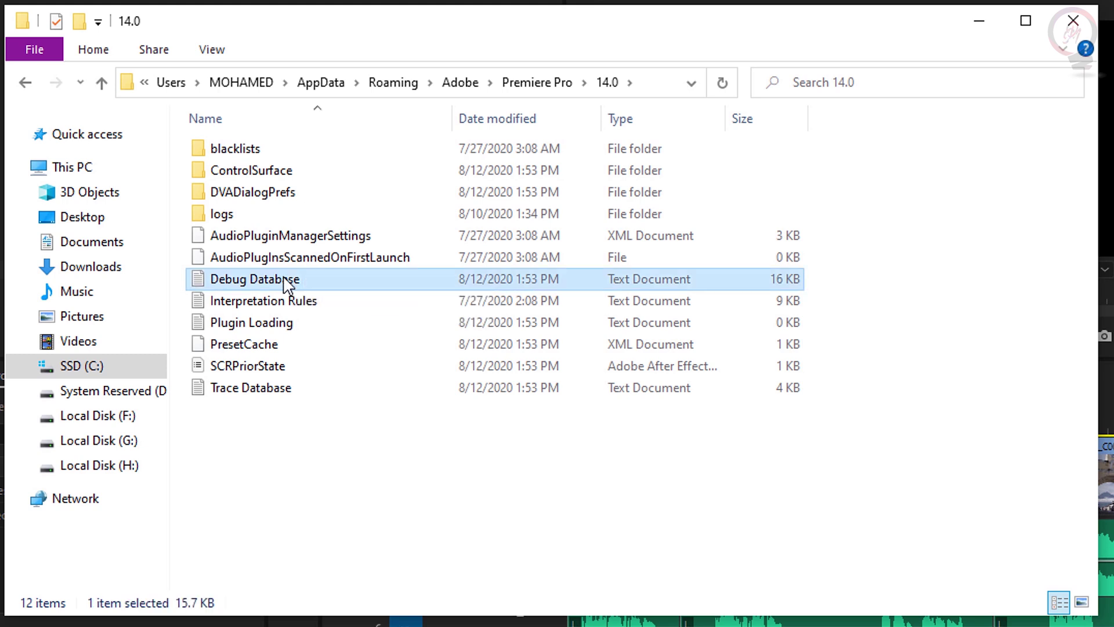
pyautogui.rightClick(287, 281)
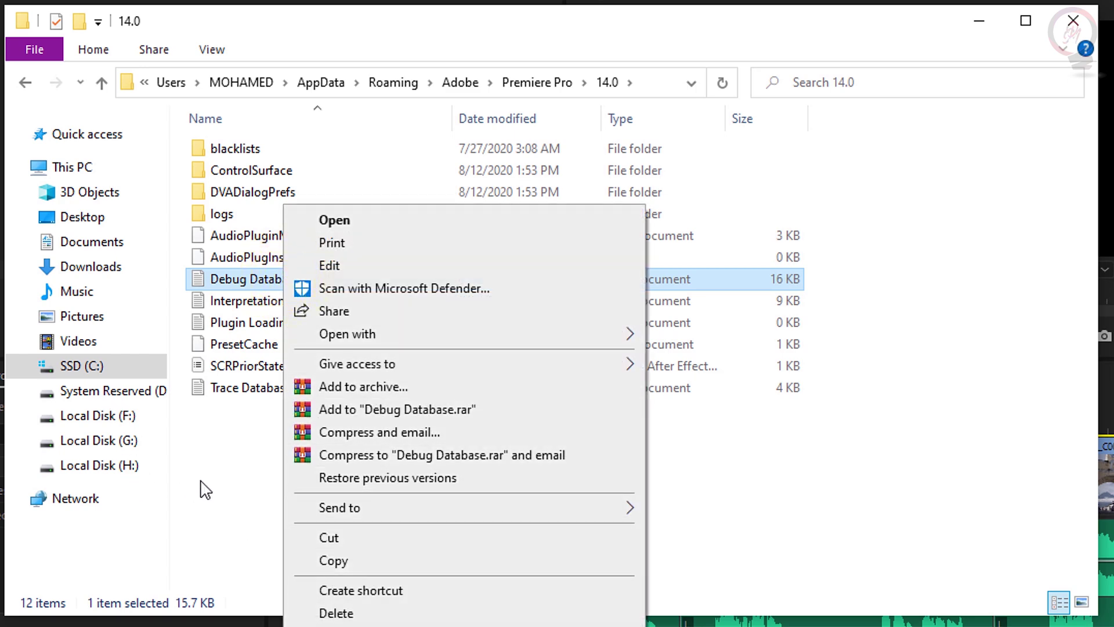
pyautogui.click(237, 469)
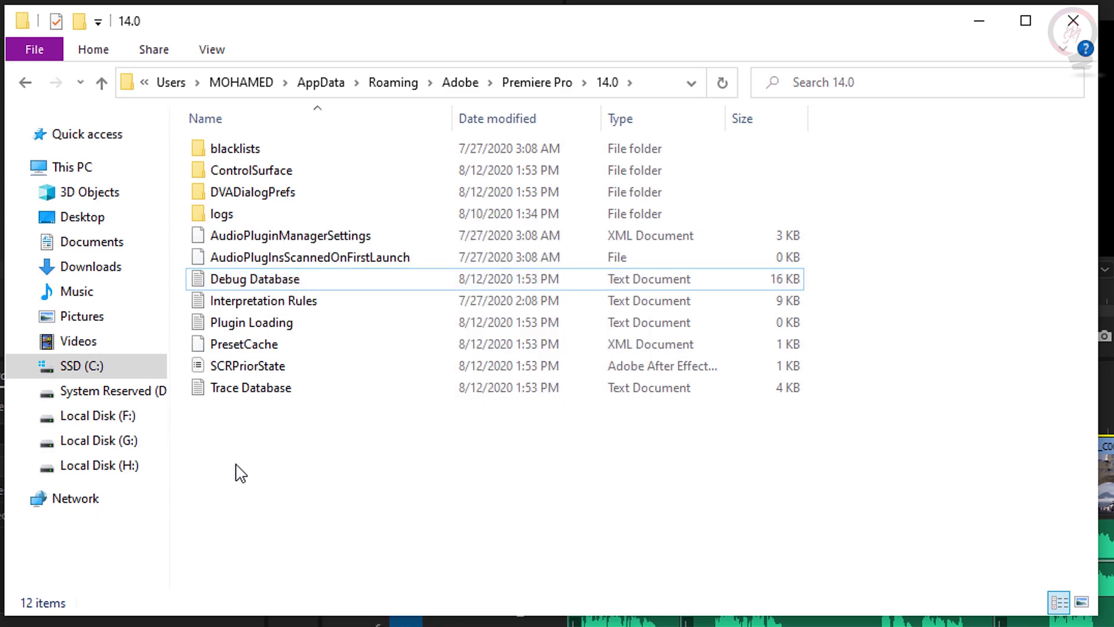
# - Open Debug Database in Notepad and search for 'dvasystem' to reach the compatibility report entries
pyautogui.doubleClick(290, 279)
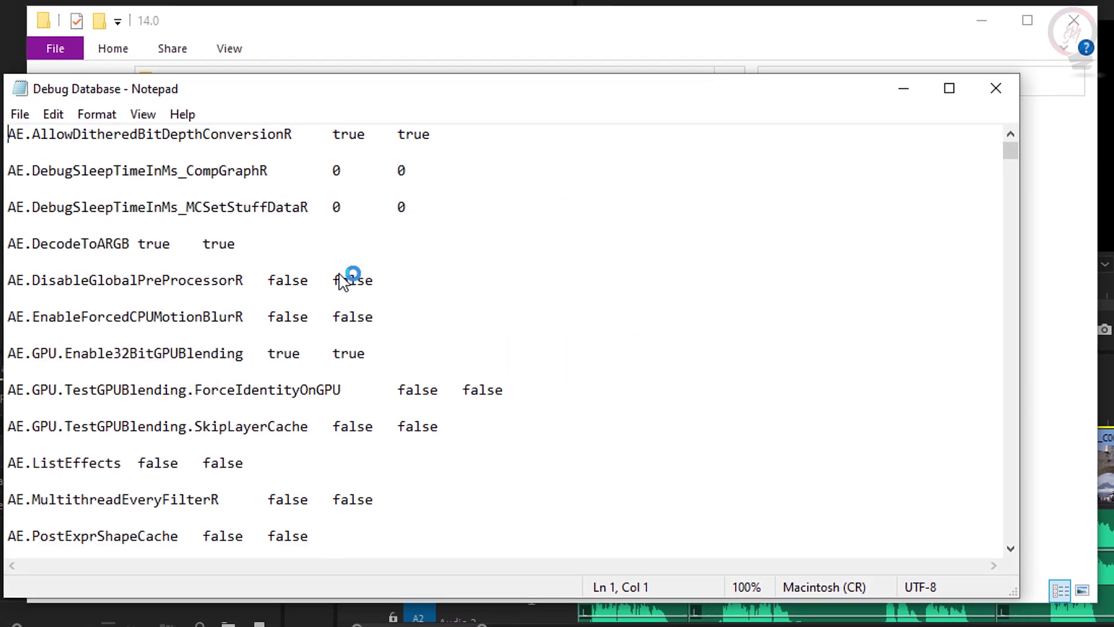
pyautogui.moveTo(438, 90); pyautogui.dragTo(481, 40)
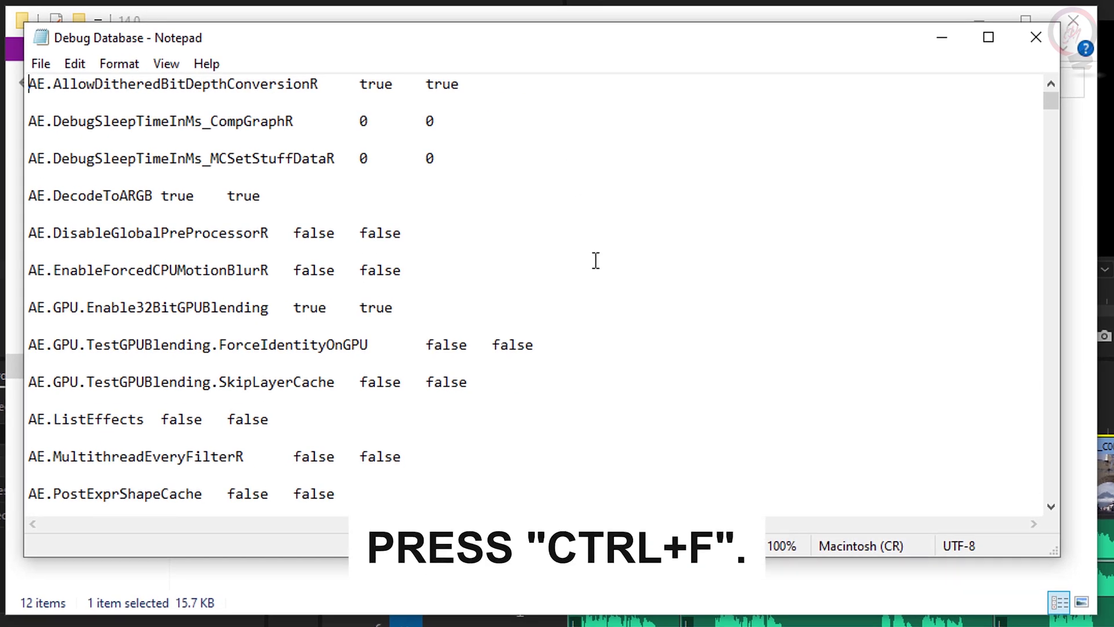
pyautogui.hotkey('ctrl', 'f')
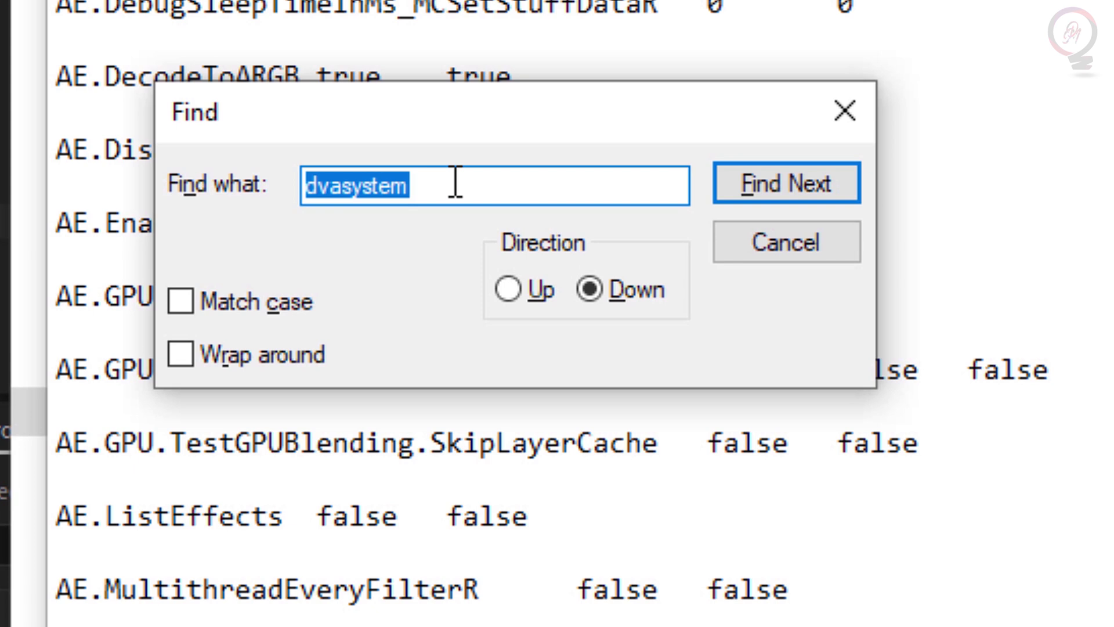
pyautogui.click(342, 213)
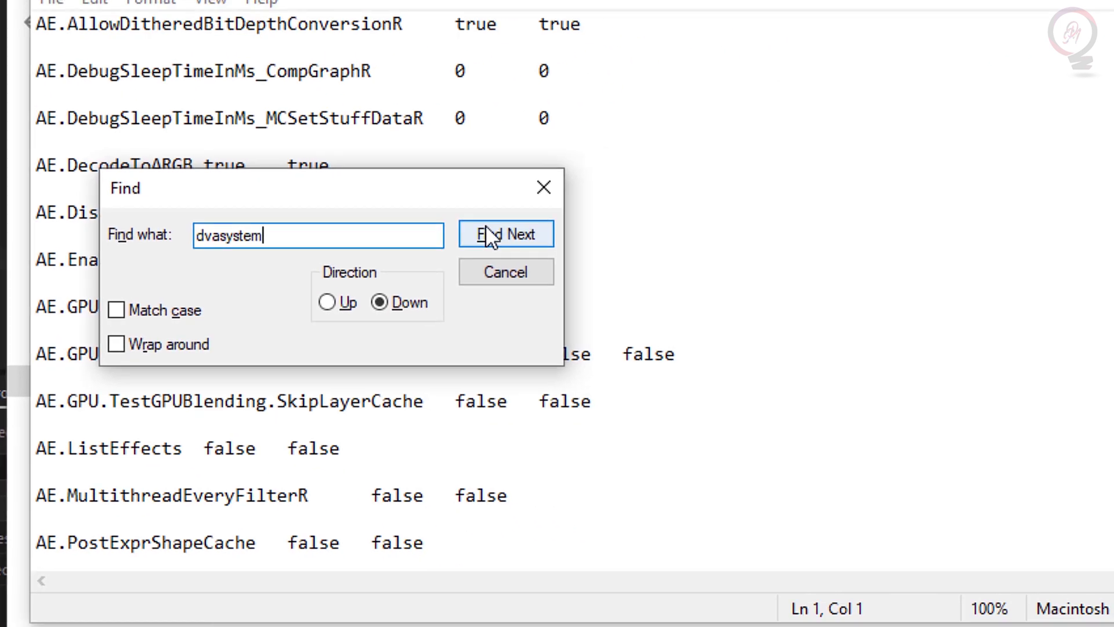
pyautogui.click(761, 186)
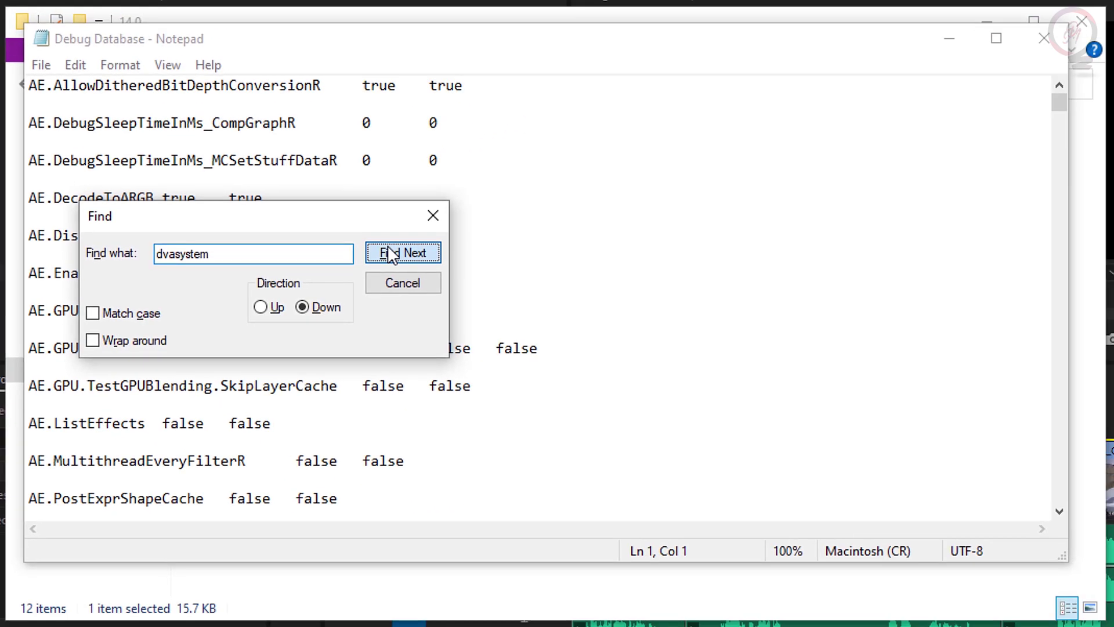
pyautogui.click(389, 254)
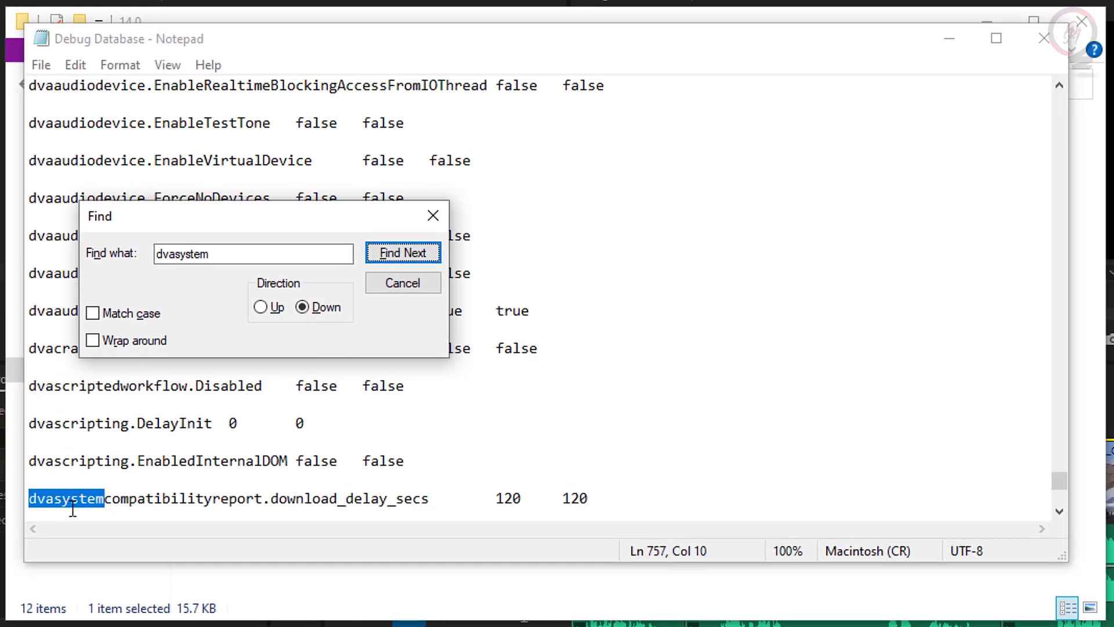
pyautogui.click(415, 283)
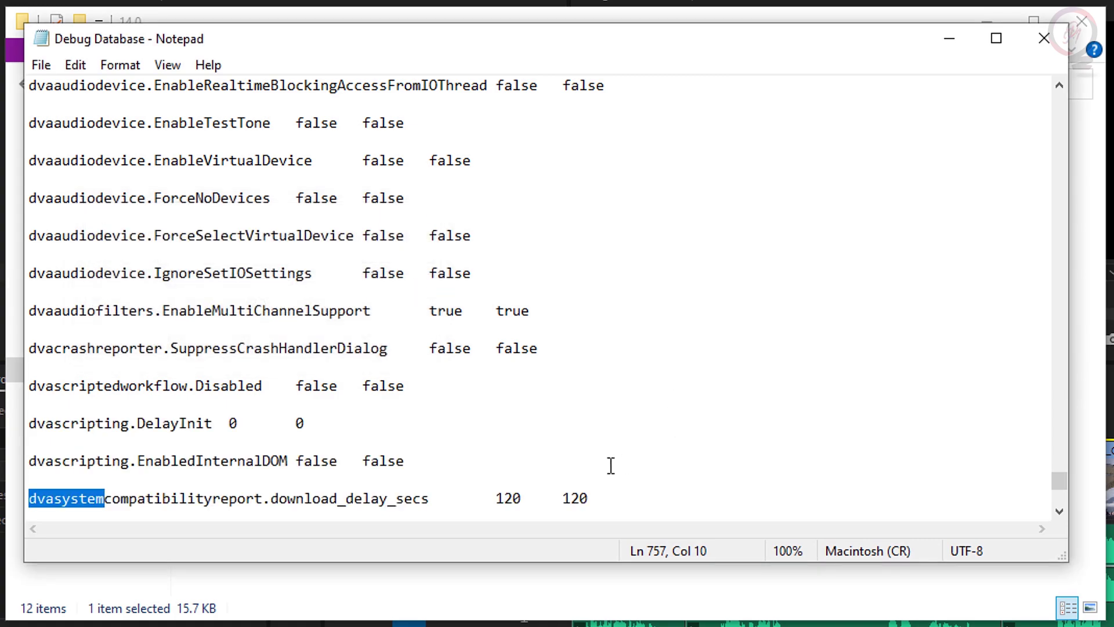
pyautogui.scroll(-4, 611, 465)
pyautogui.scroll(1, 611, 465)
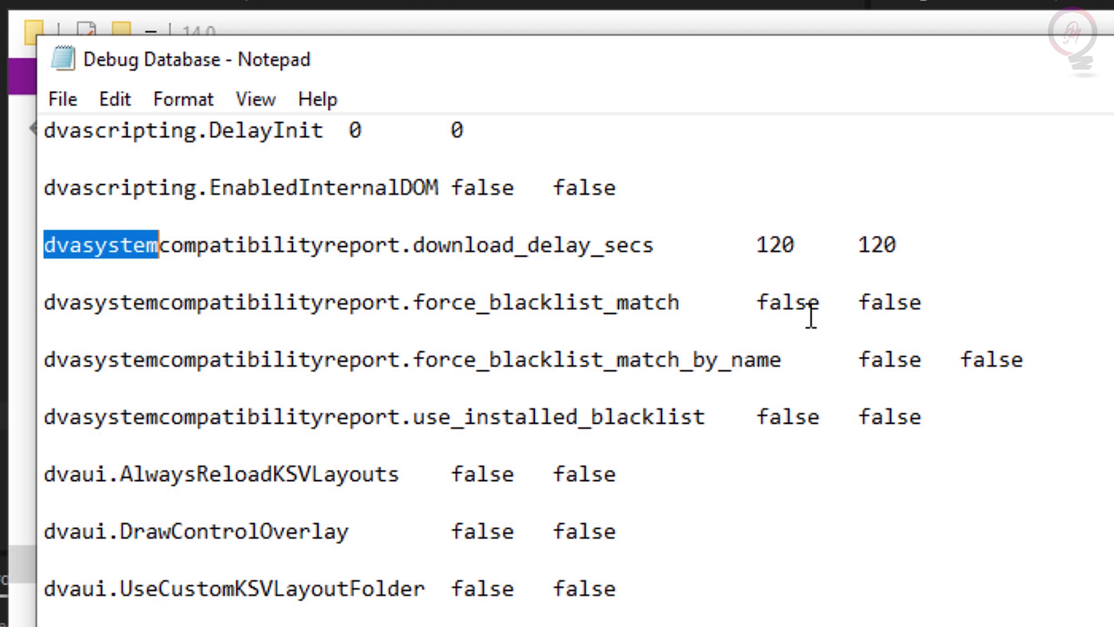
pyautogui.click(945, 317)
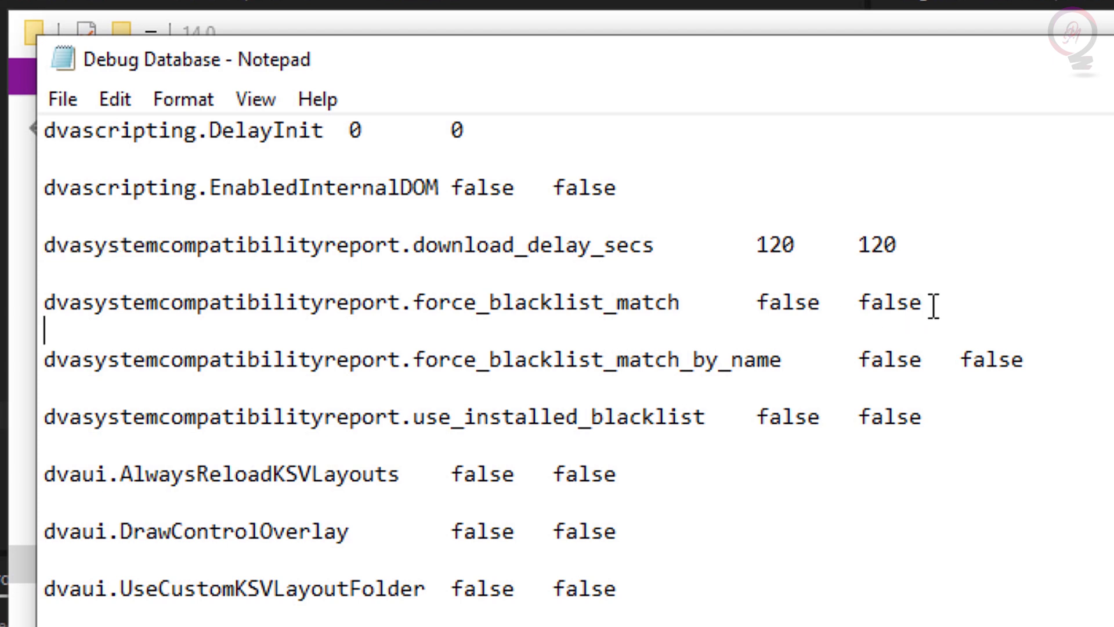
# - Inspect the force_blacklist_match line, then save the Debug Database file with File > Save
pyautogui.moveTo(932, 305); pyautogui.dragTo(48, 293)
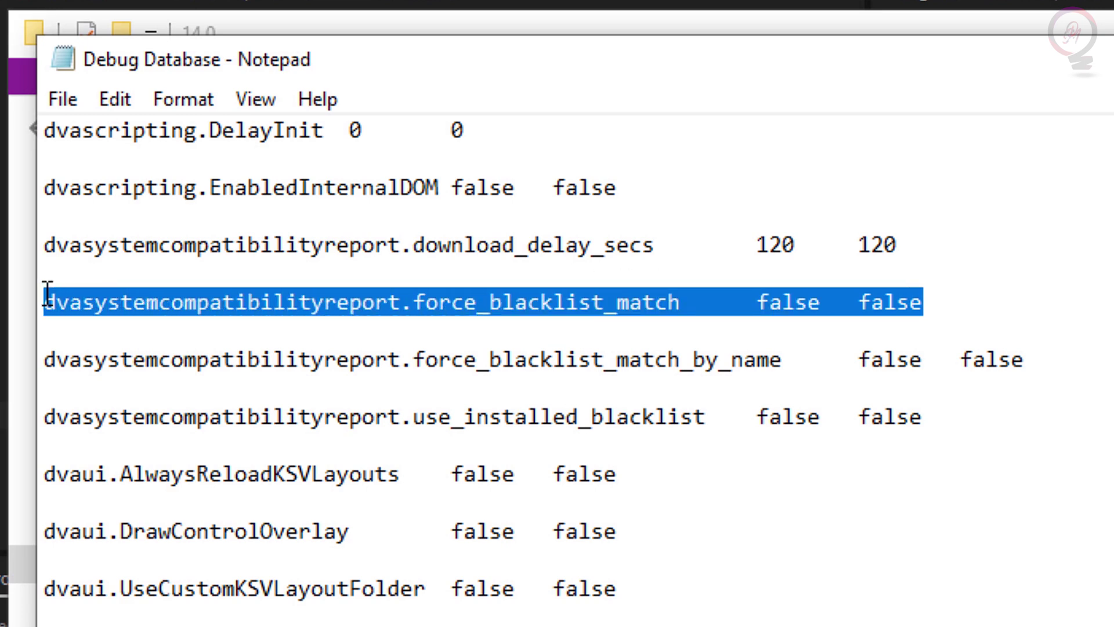
pyautogui.rightClick(111, 293)
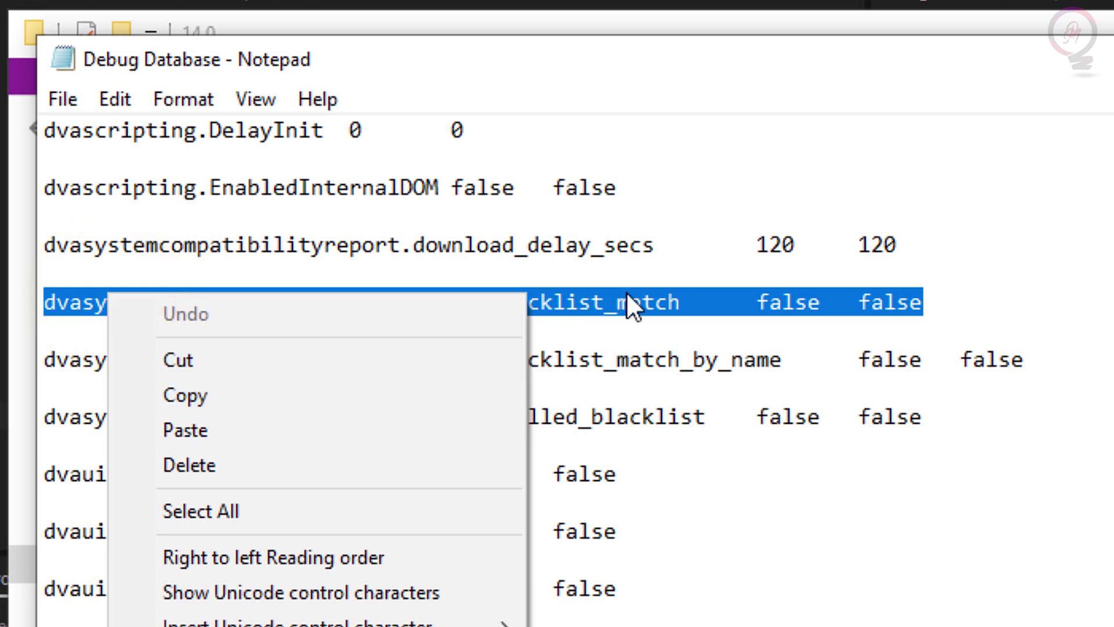
pyautogui.click(715, 295)
pyautogui.click(46, 244)
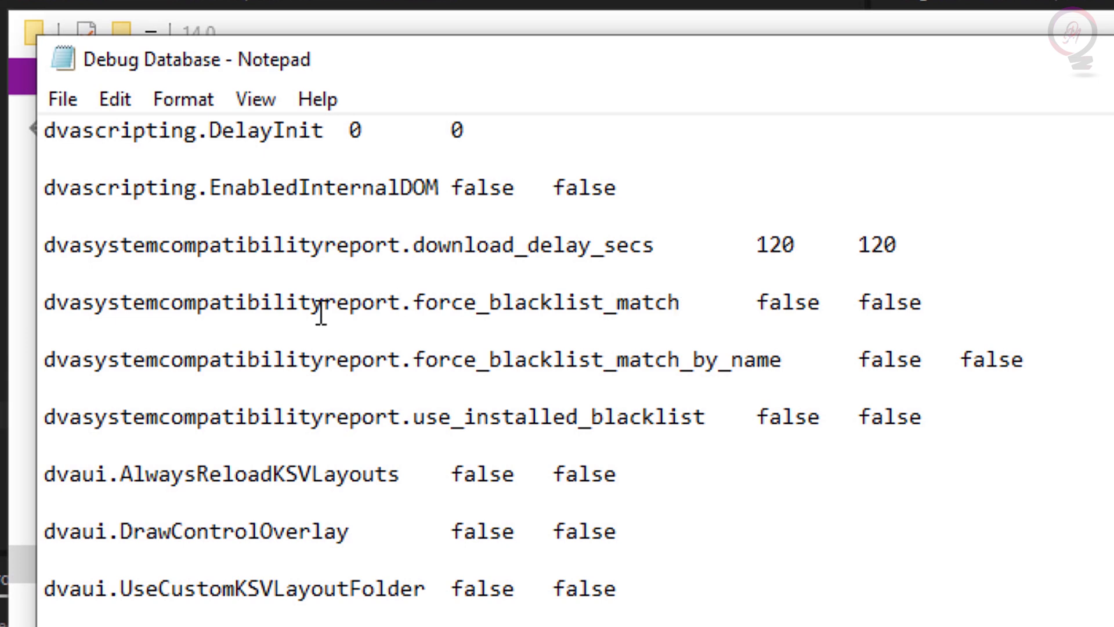
pyautogui.click(64, 95)
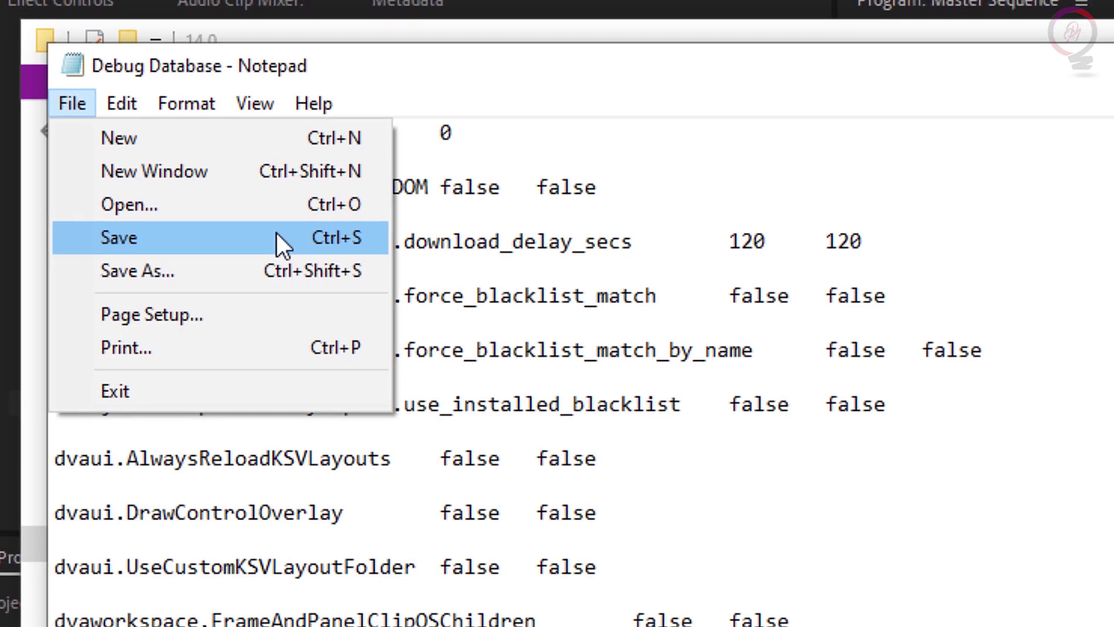
pyautogui.click(278, 236)
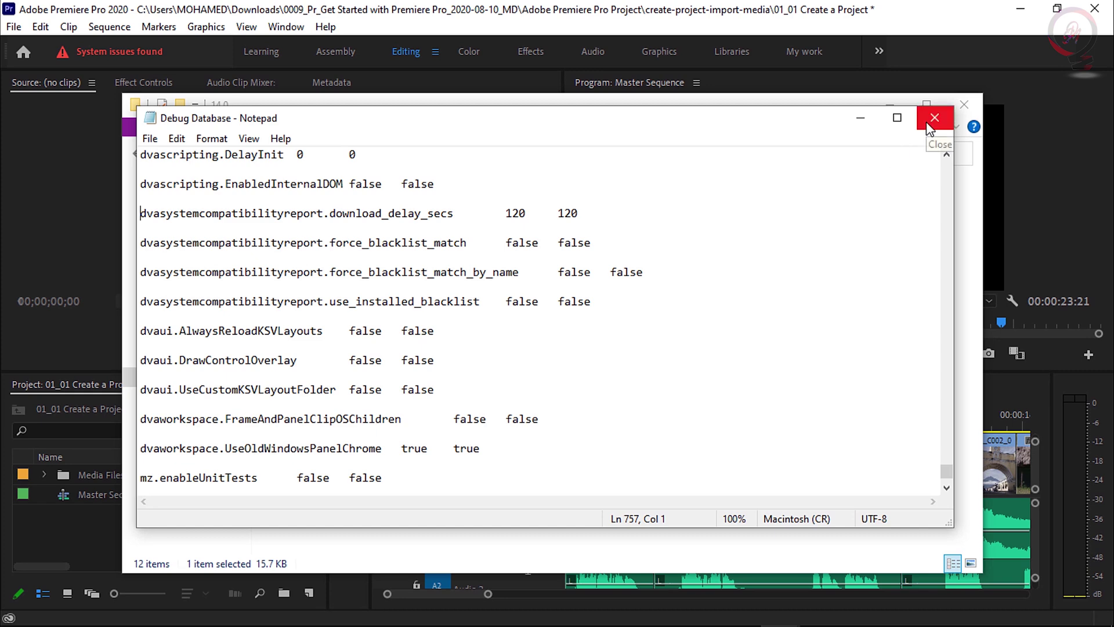
# - Close Notepad, minimize File Explorer, and quit Premiere Pro without saving the project
pyautogui.click(933, 118)
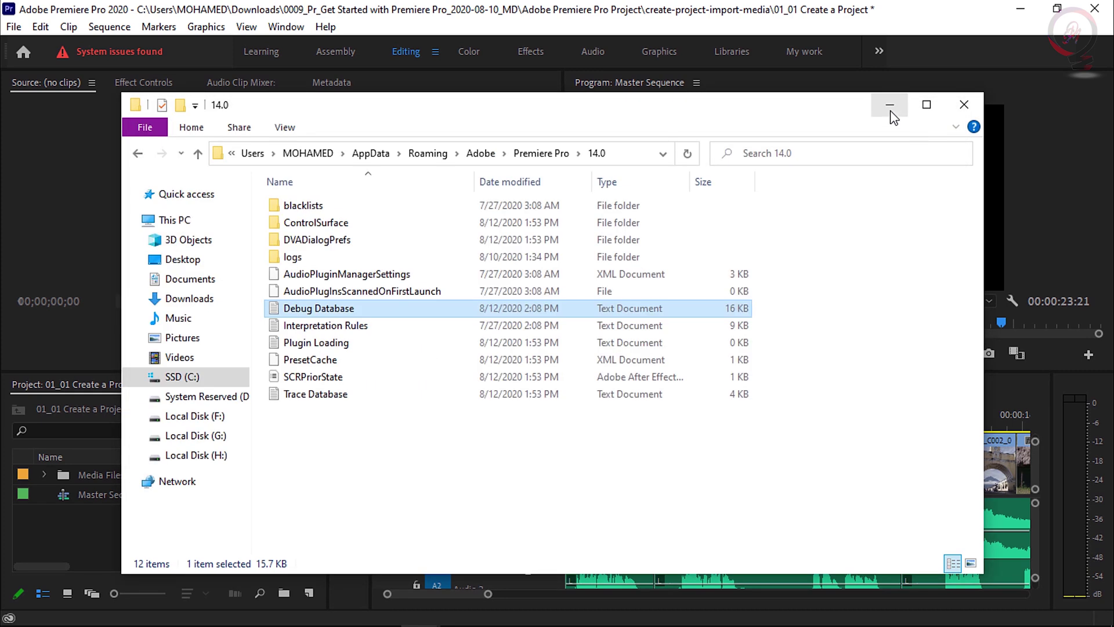
pyautogui.click(890, 105)
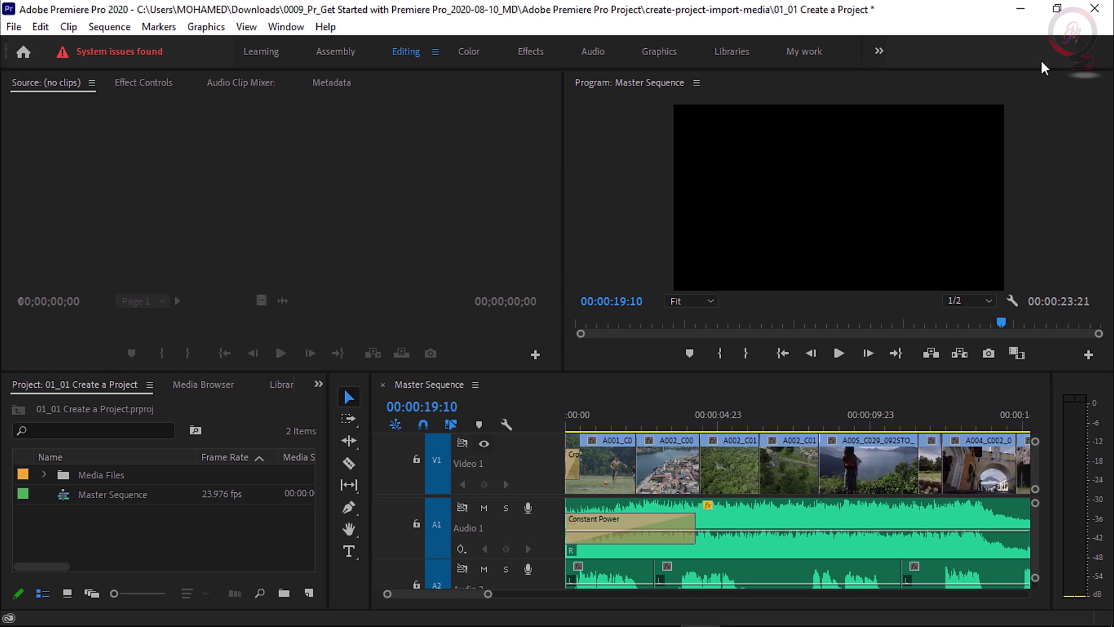
pyautogui.click(1092, 11)
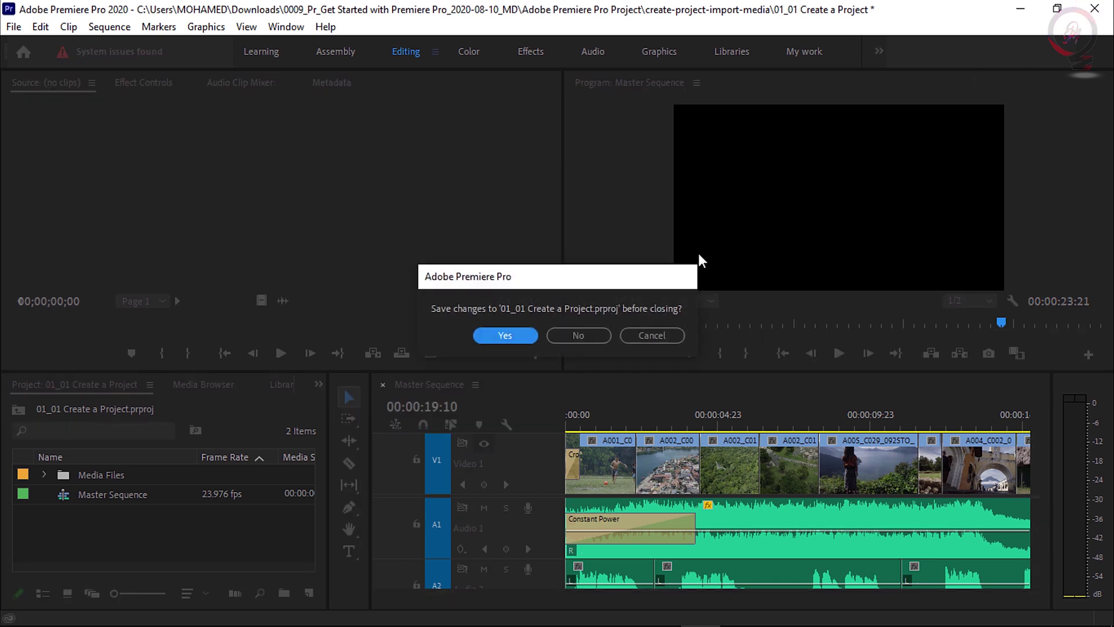
pyautogui.click(581, 337)
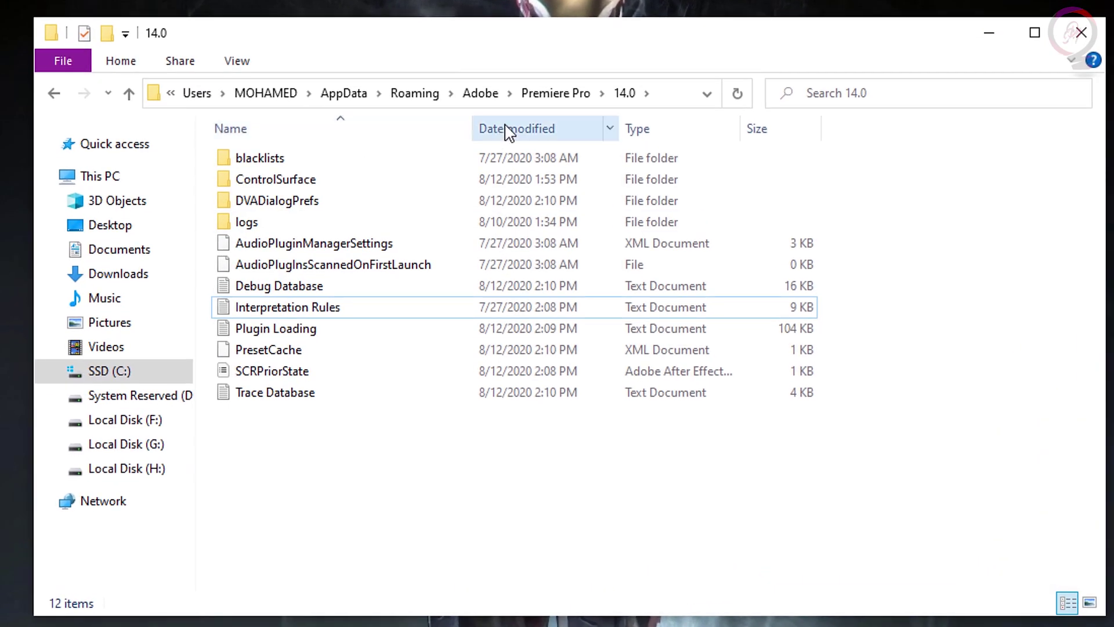
# - Navigate from the Adobe folder into After Effects > 17.1 to reach its Debug Database file
pyautogui.click(481, 94)
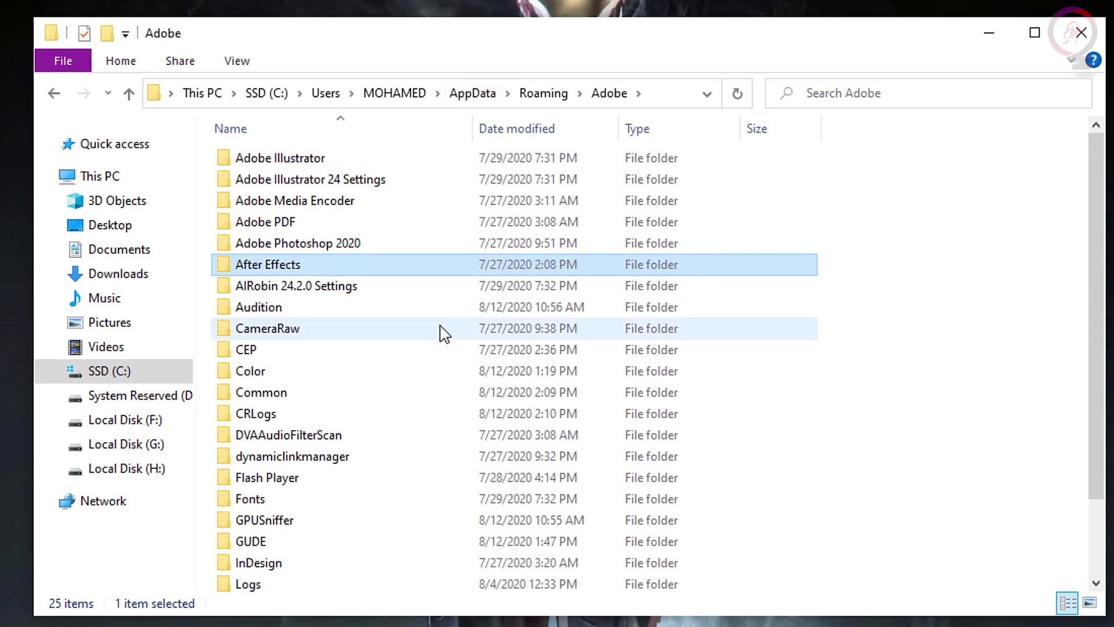
pyautogui.doubleClick(419, 271)
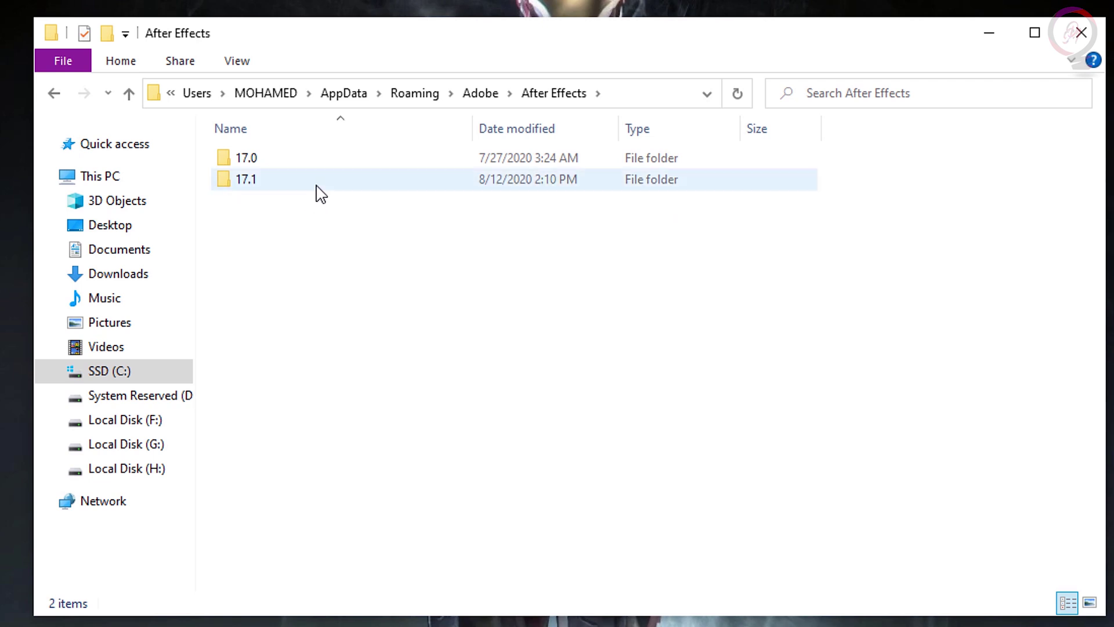
pyautogui.doubleClick(293, 186)
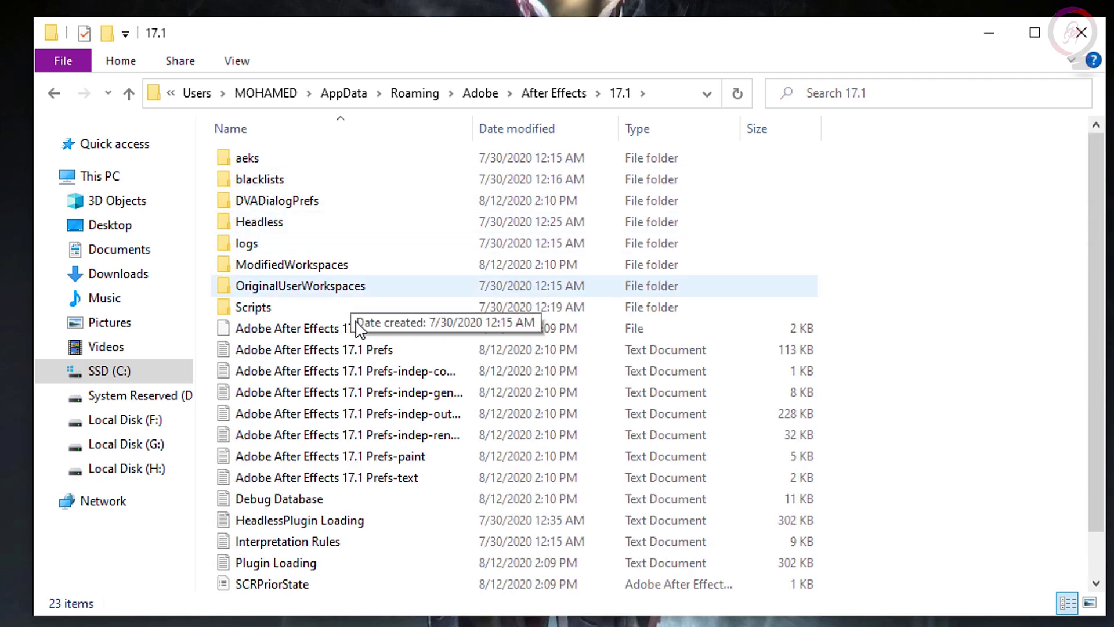
pyautogui.scroll(-1, 361, 347)
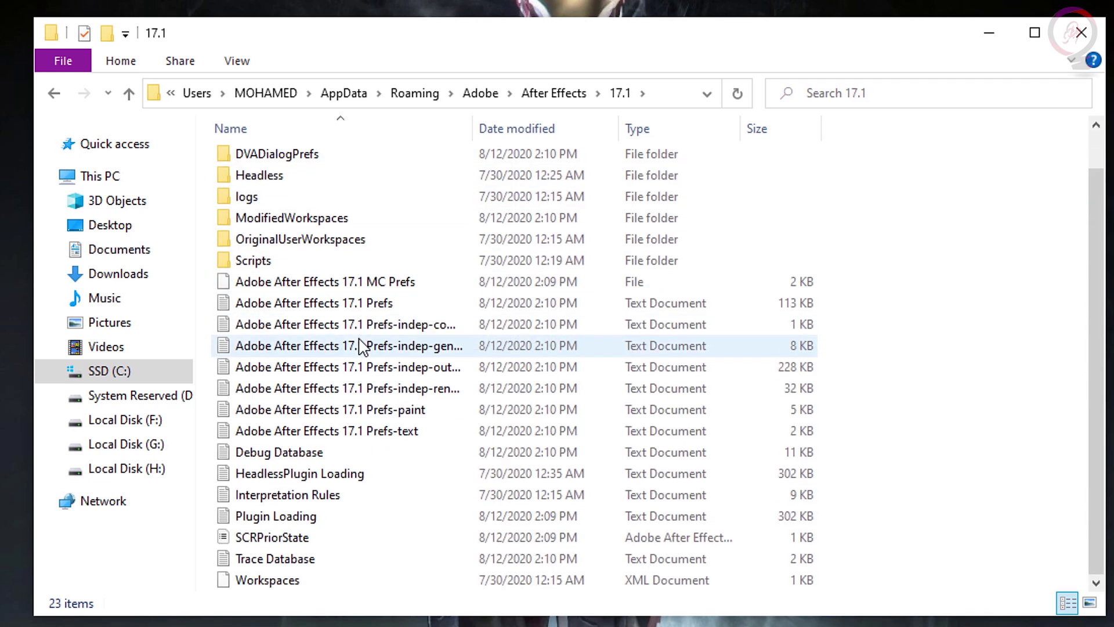
# - Open the After Effects 17.1 Debug Database in Notepad and find the dvasystem entries
pyautogui.doubleClick(354, 453)
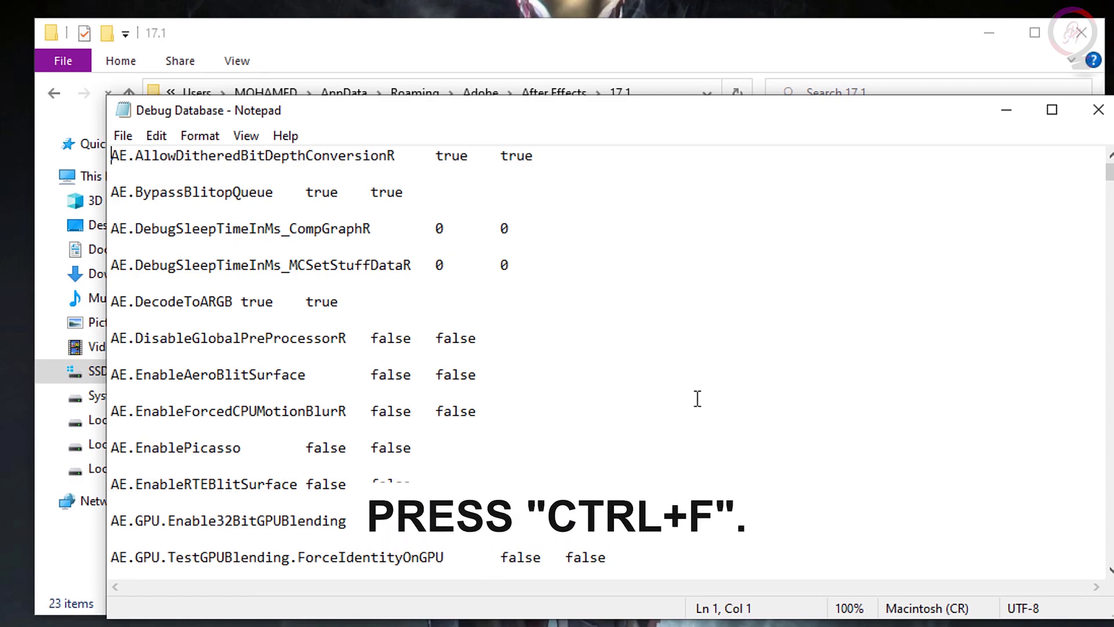
pyautogui.hotkey('ctrl', 'f')
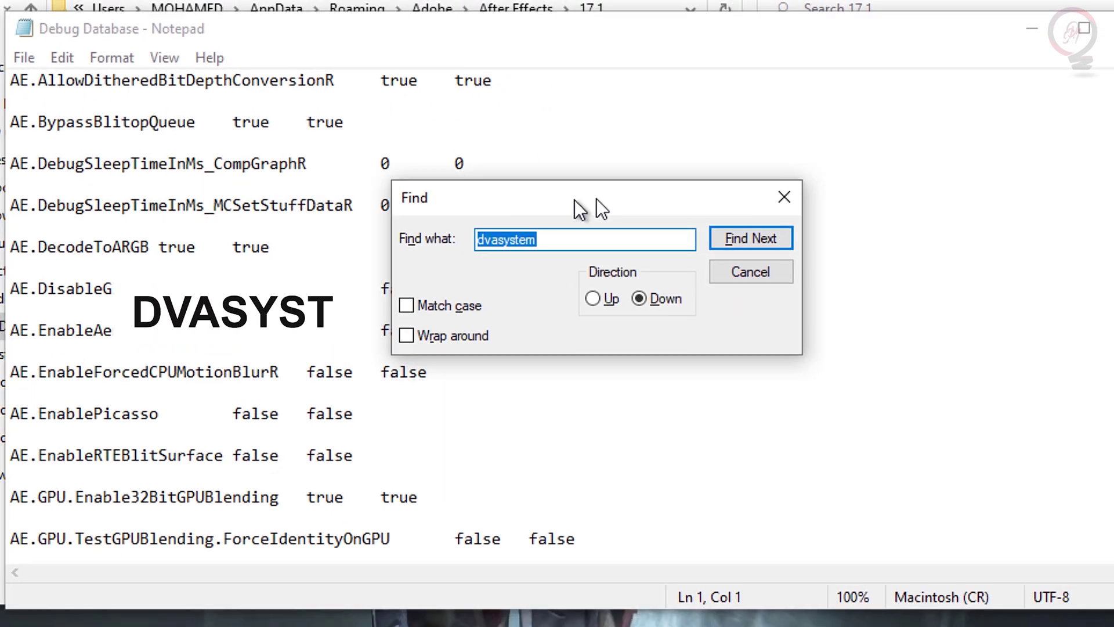
pyautogui.click(836, 224)
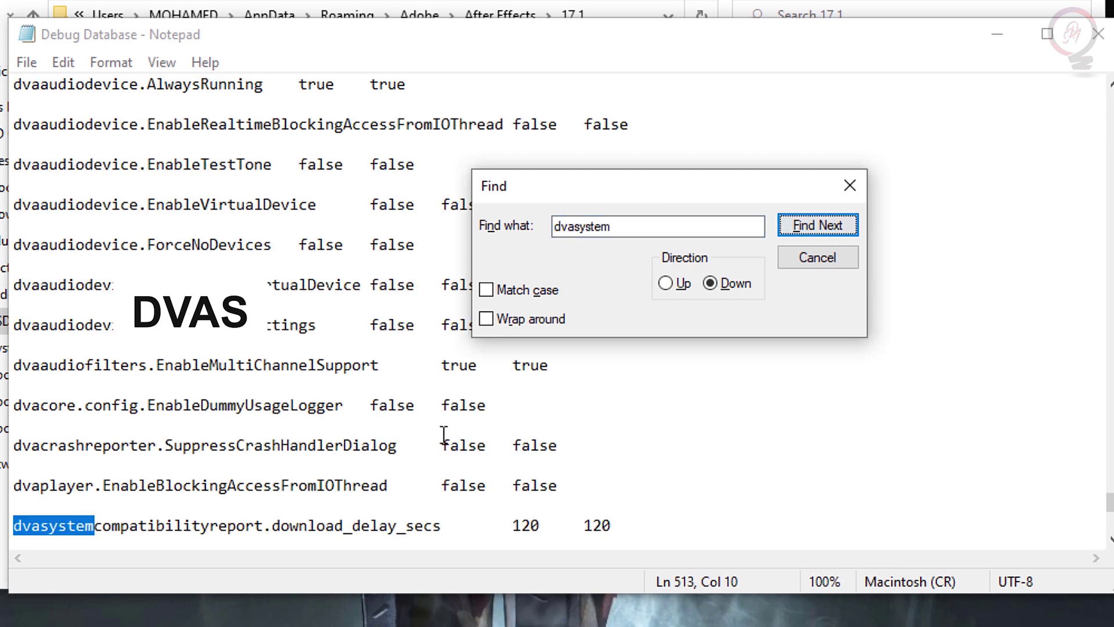
pyautogui.click(830, 253)
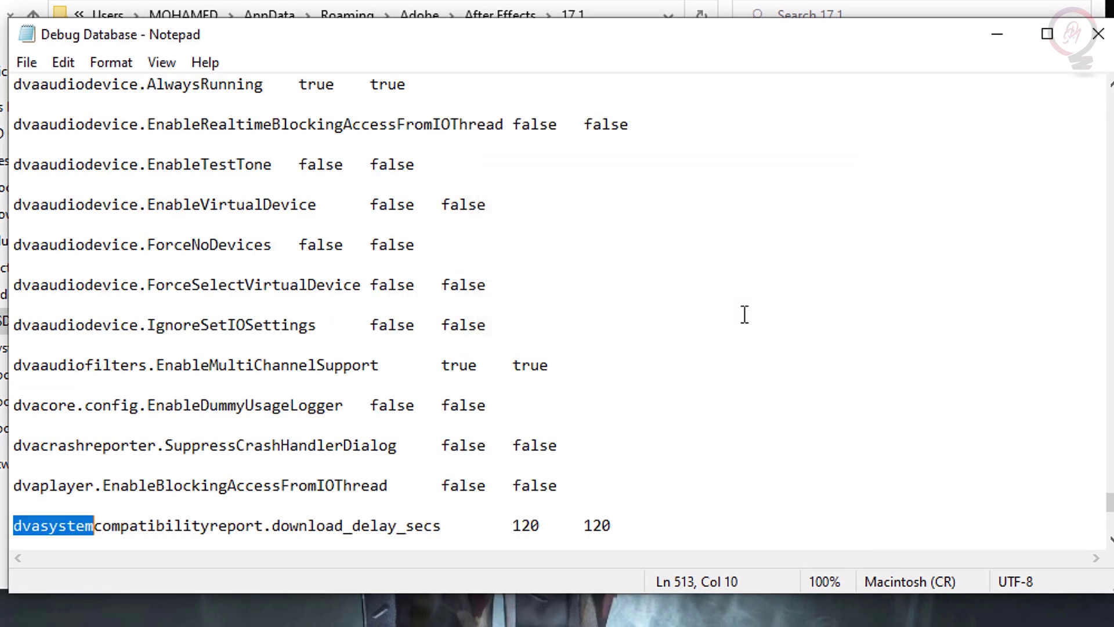
pyautogui.scroll(-2, 528, 515)
pyautogui.scroll(-1, 529, 513)
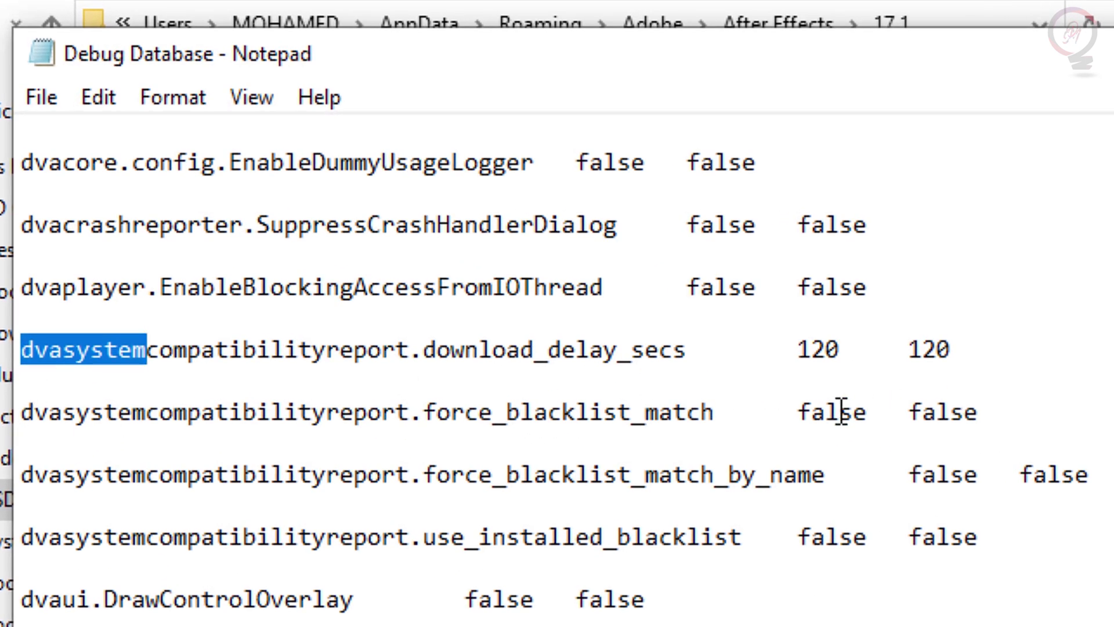
# - Select the false value on force_blacklist_match and save the Debug Database file
pyautogui.moveTo(871, 419); pyautogui.dragTo(771, 418)
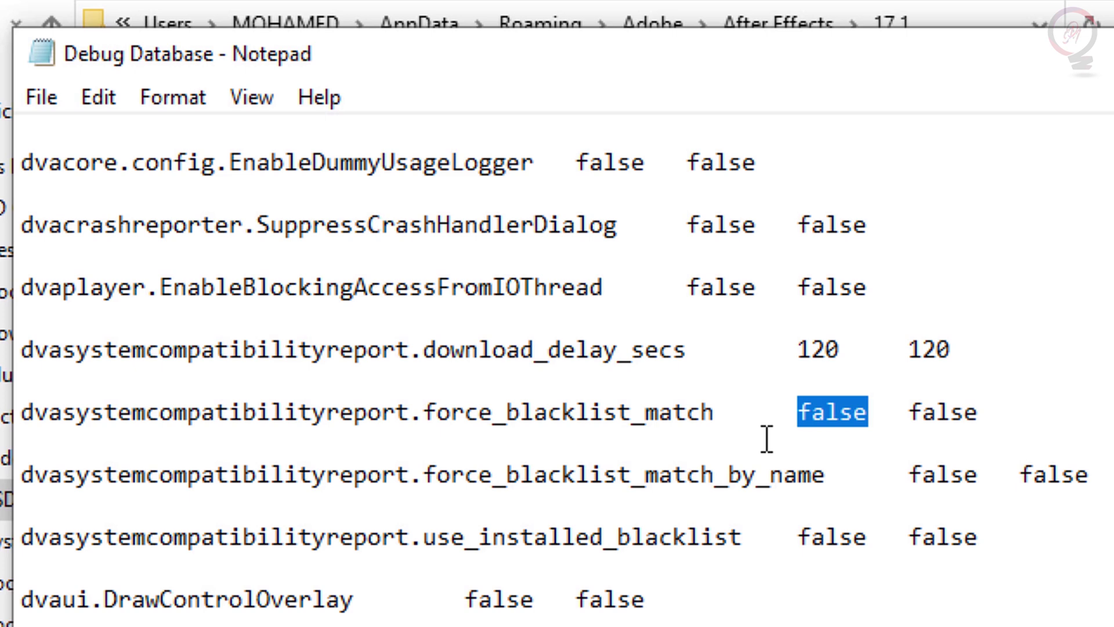
pyautogui.click(30, 96)
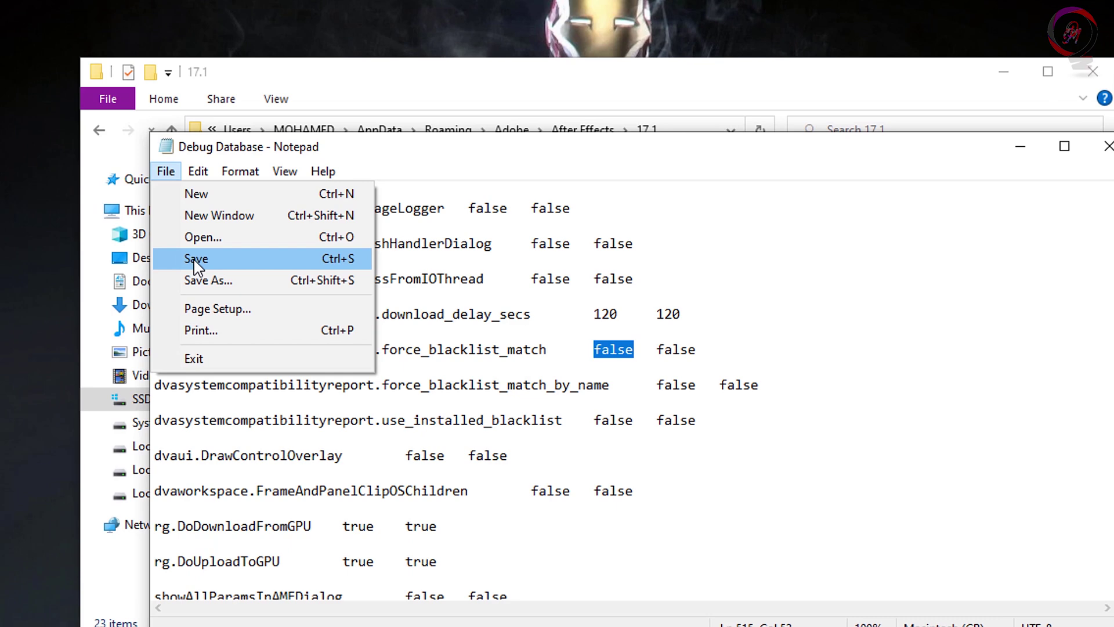
pyautogui.click(93, 252)
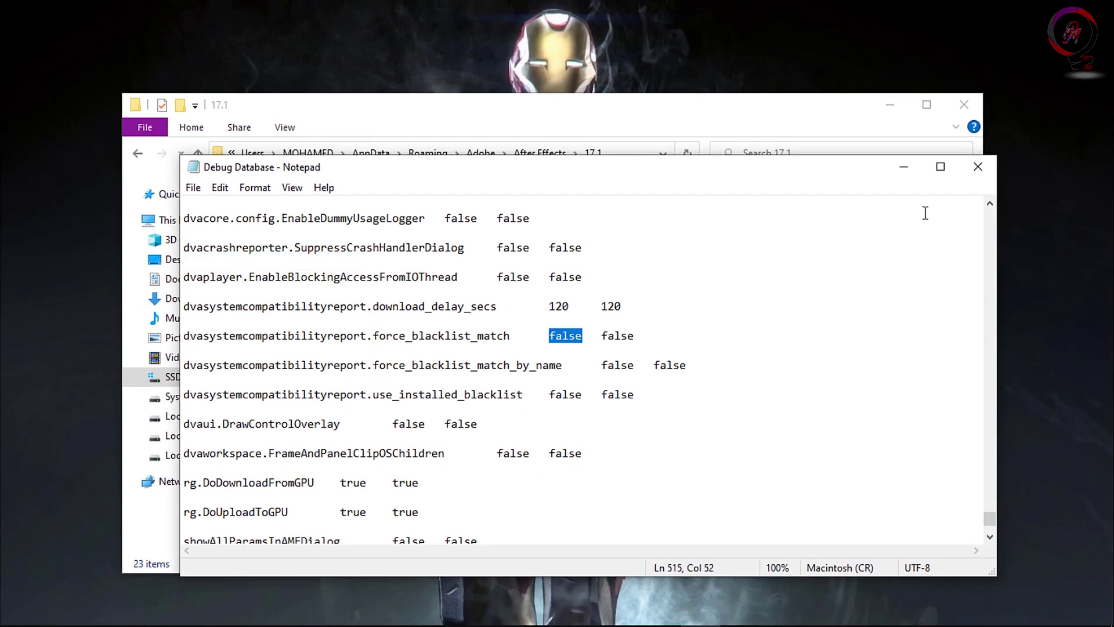